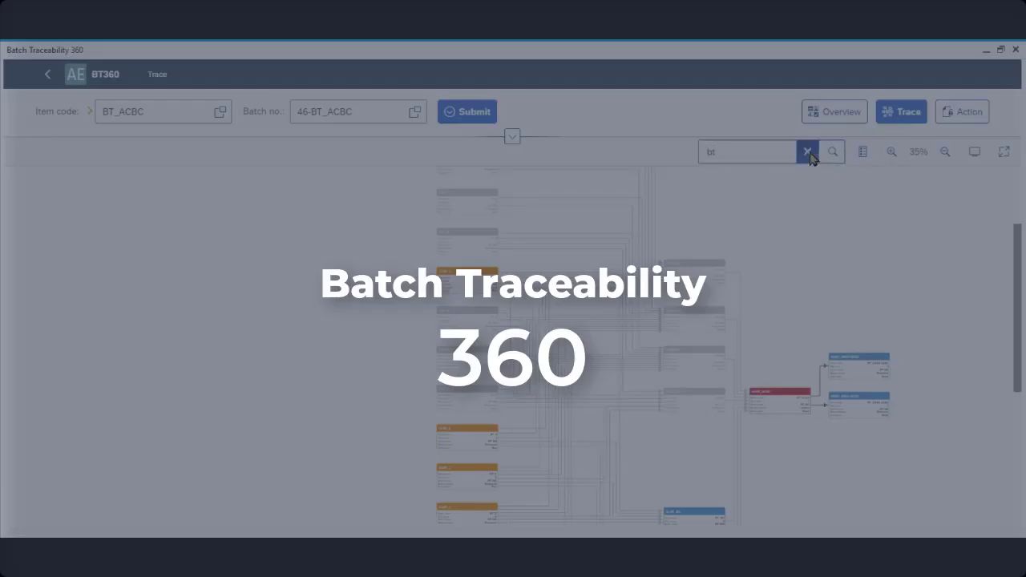
Clear the old graph search term and highlight a suggested trace path in the graph
click(808, 152)
click(756, 168)
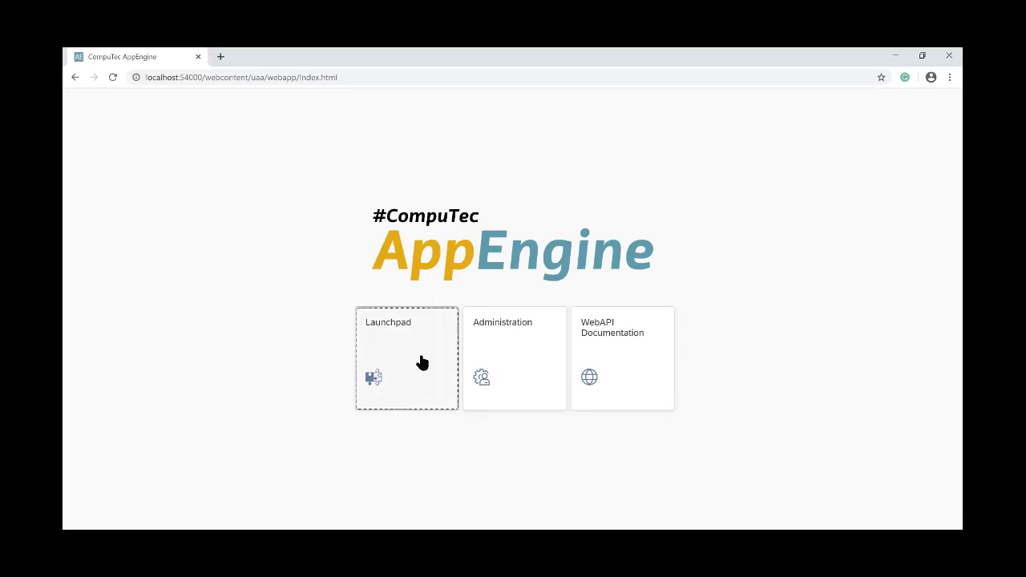
Log into company PF Demo (GB) on server hanadev:30015 with the user ID and password
click(422, 363)
click(655, 260)
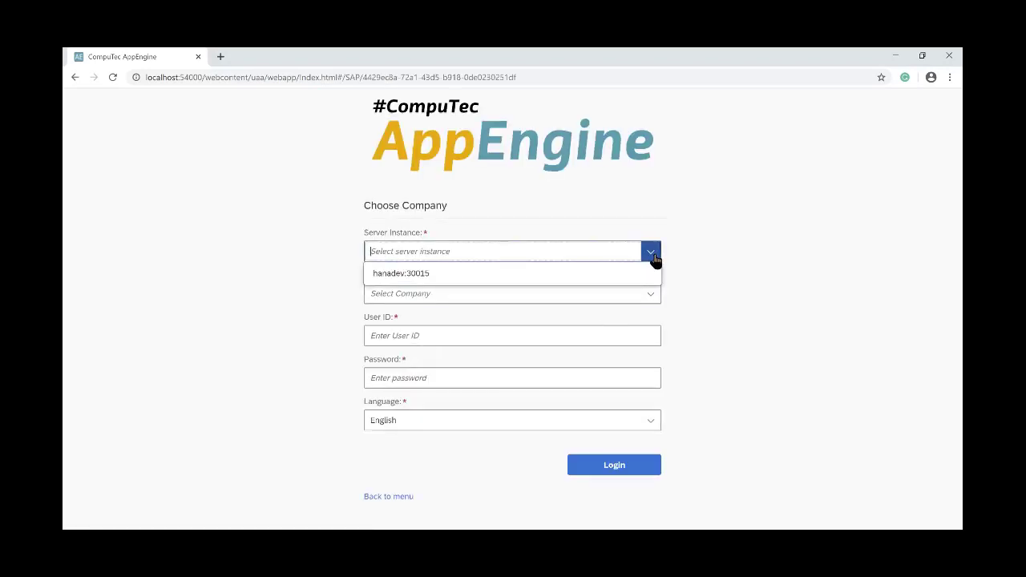
click(652, 273)
click(649, 295)
click(642, 319)
click(633, 333)
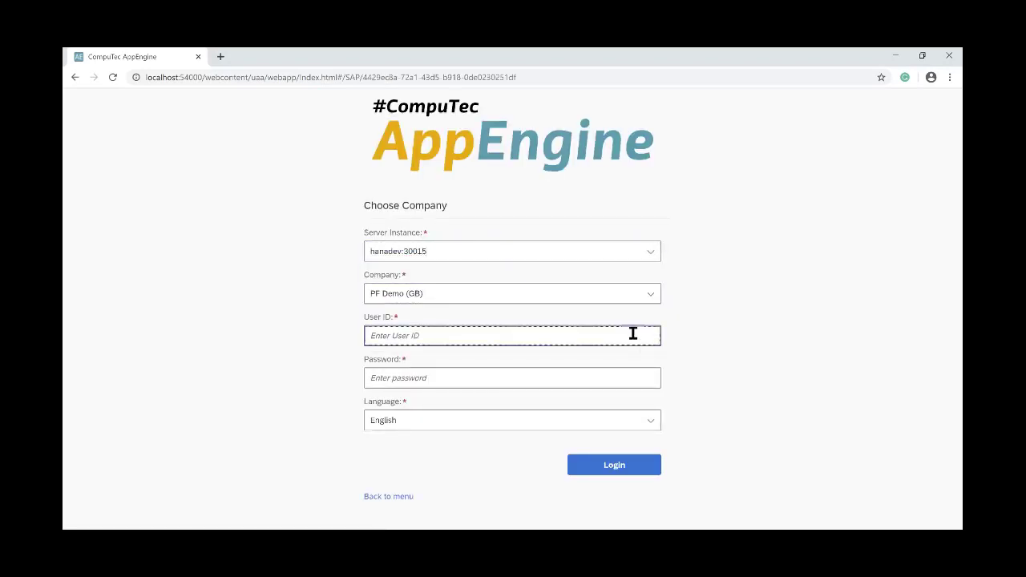
text(manager)
key(Tab)
text(1234)
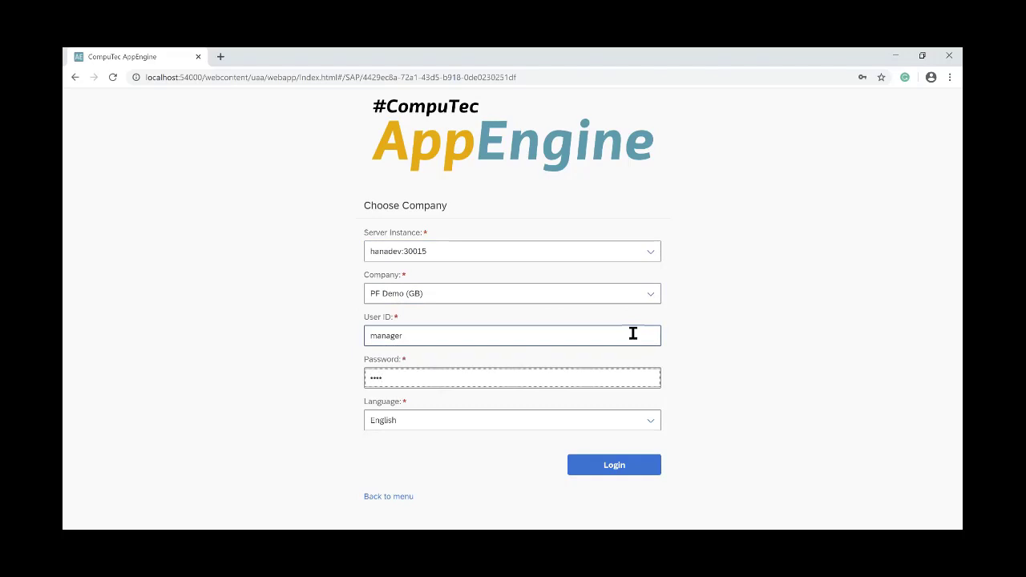
click(614, 466)
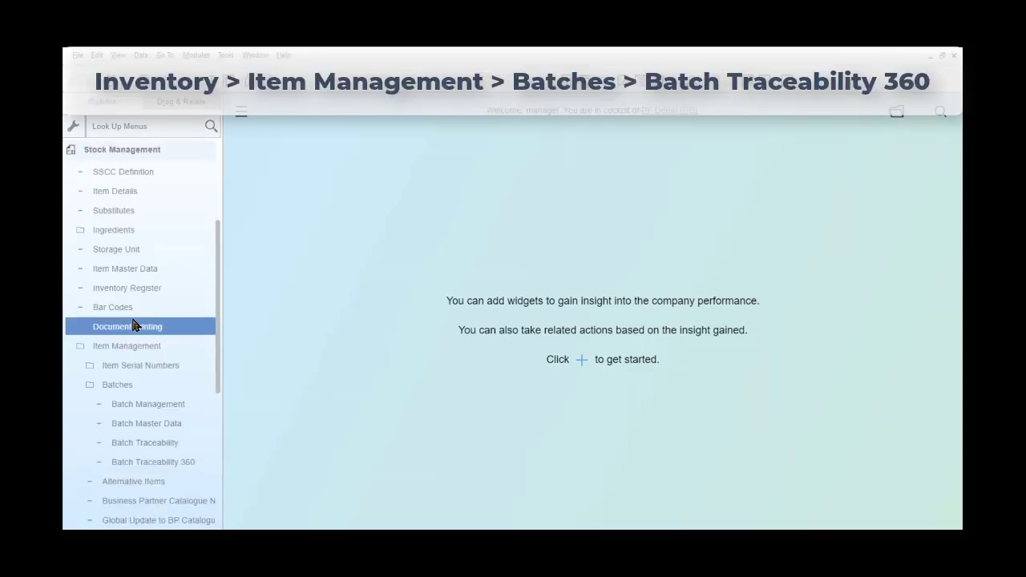
Launch Batch Traceability 360 from the Batches folder of the menu
click(135, 388)
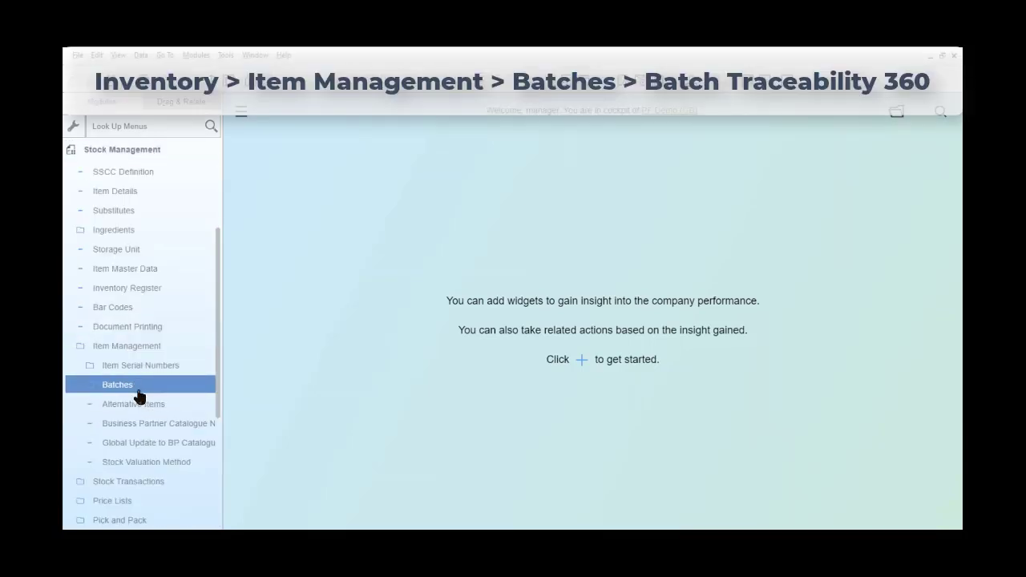
click(134, 387)
double_click(152, 467)
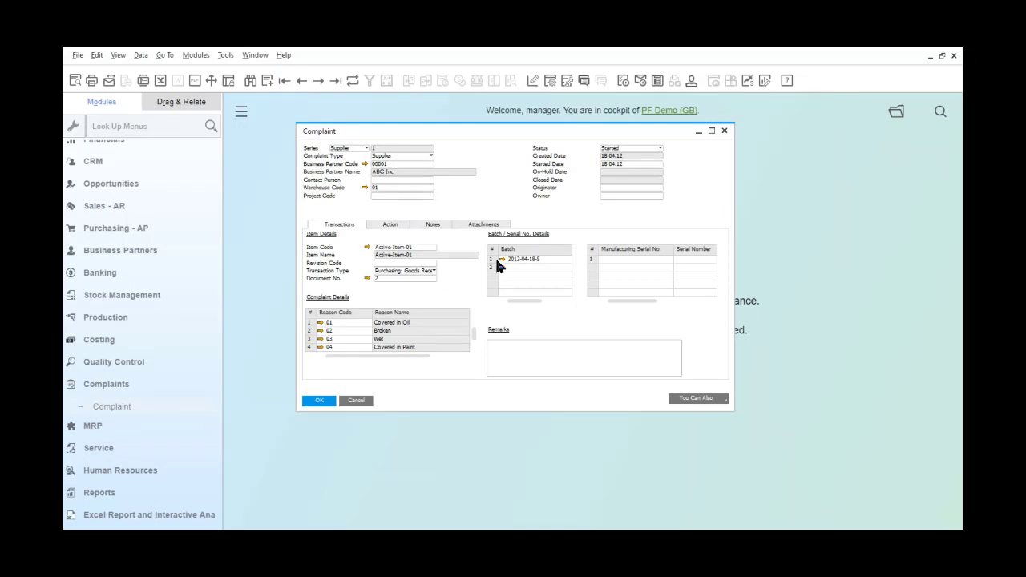
Launch BT360 for the complaint's batch 2012-04-18-5 and maximise its window
click(497, 260)
right_click(497, 264)
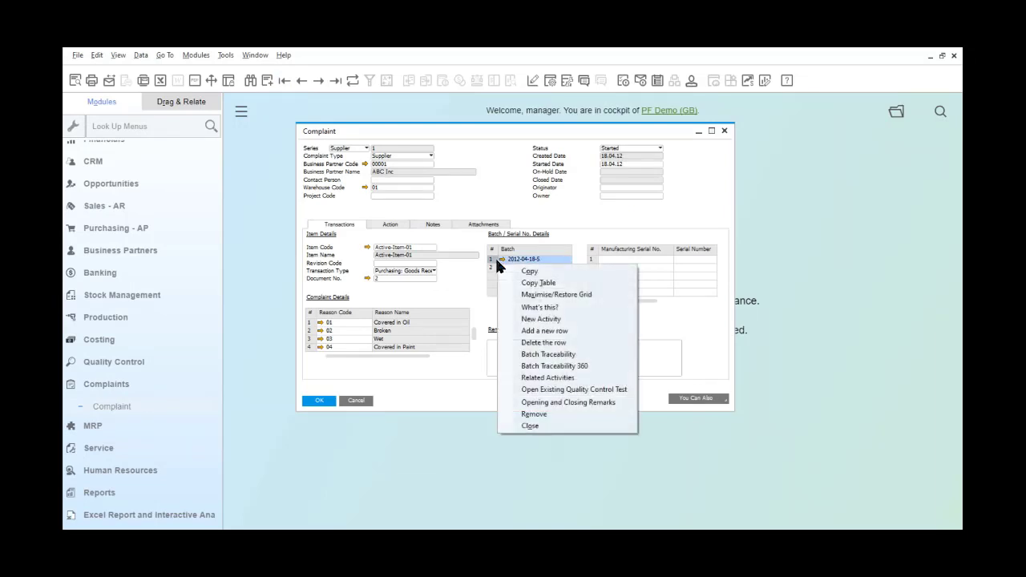
click(539, 365)
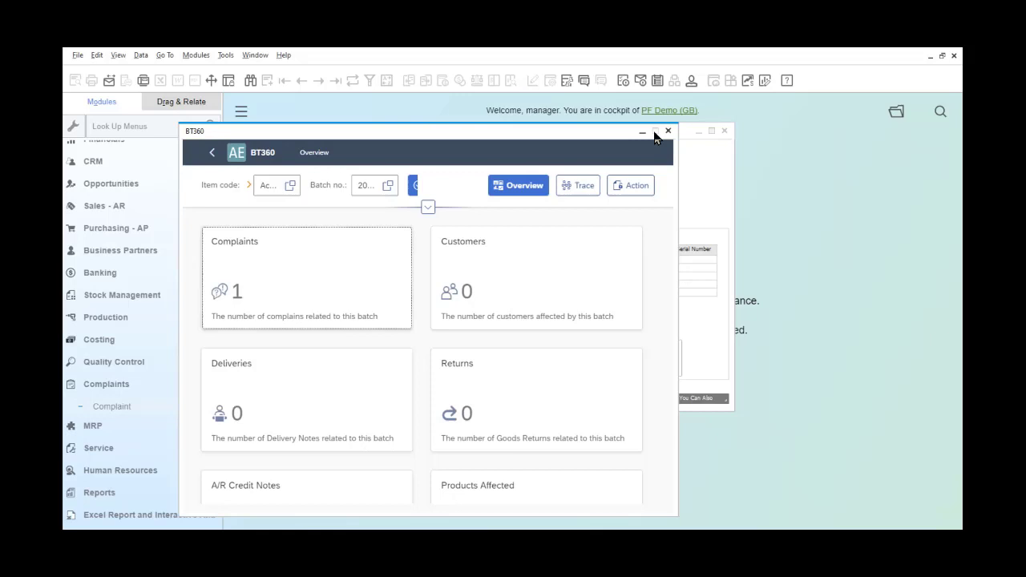
click(655, 130)
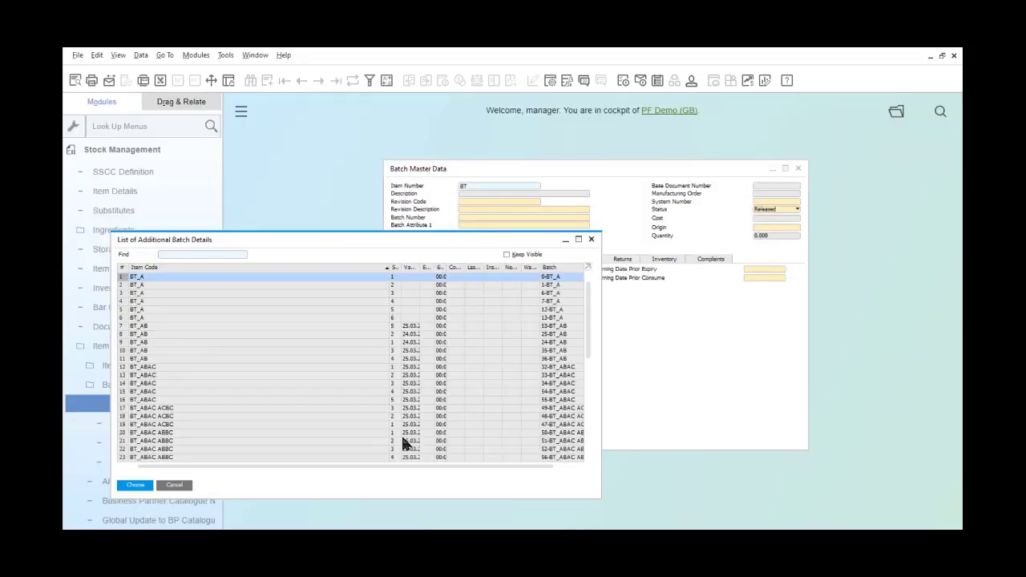
Launch BT360 for batch 0-BT_A from Batch Master Data
click(135, 485)
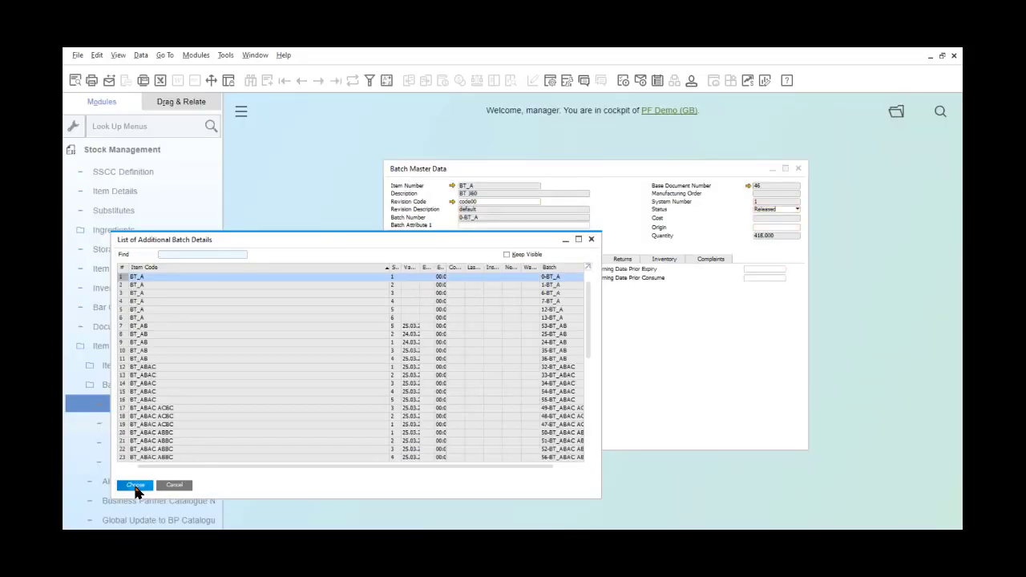
right_click(618, 234)
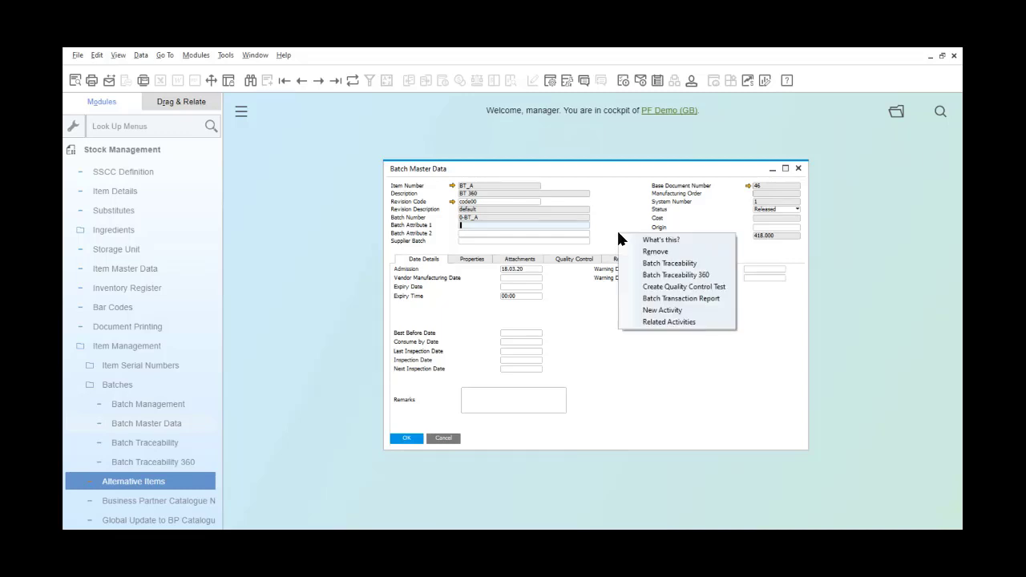
click(676, 275)
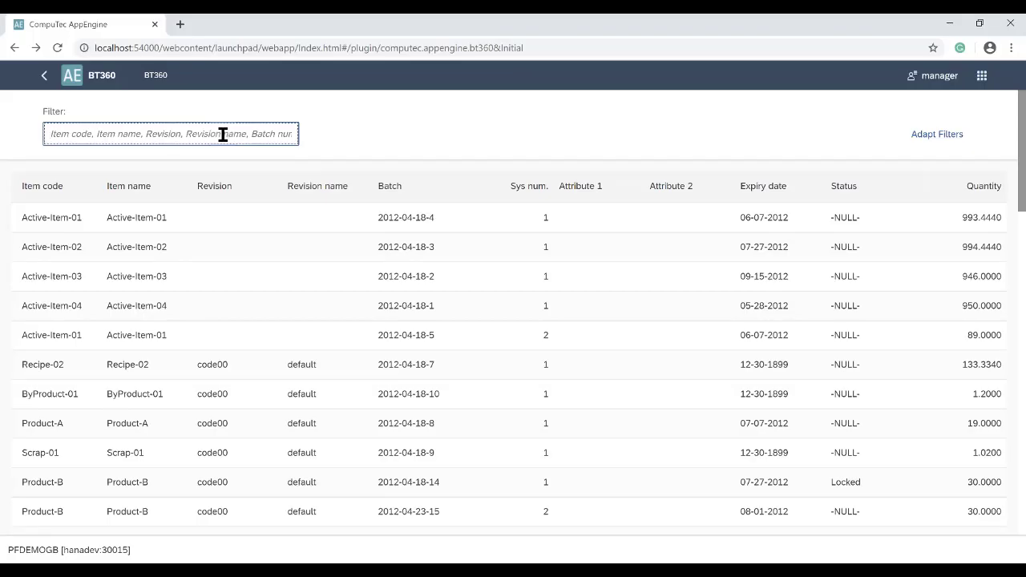
text(BT)
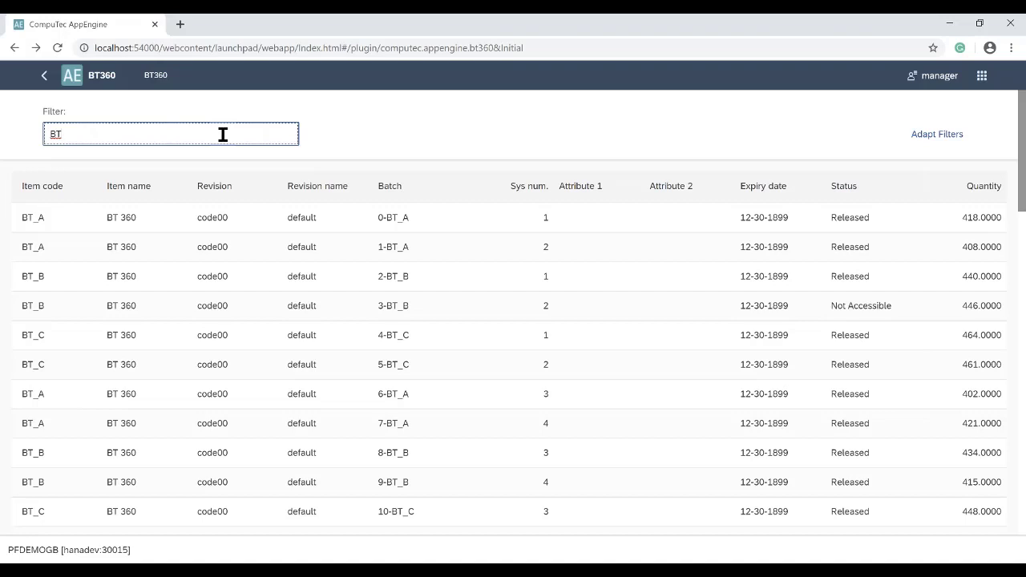
key(BackSpace)
key(BackSpace)
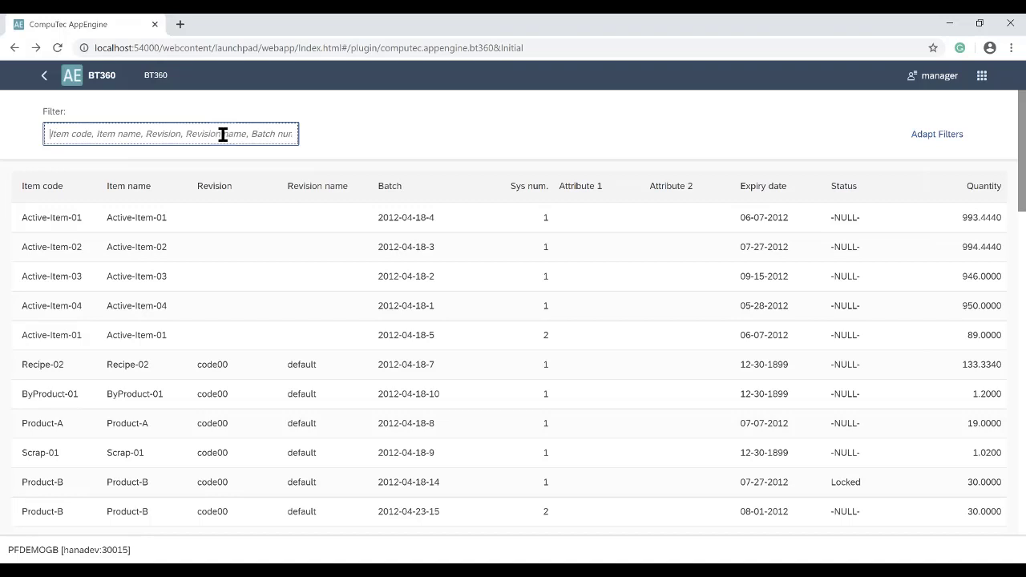
text(default)
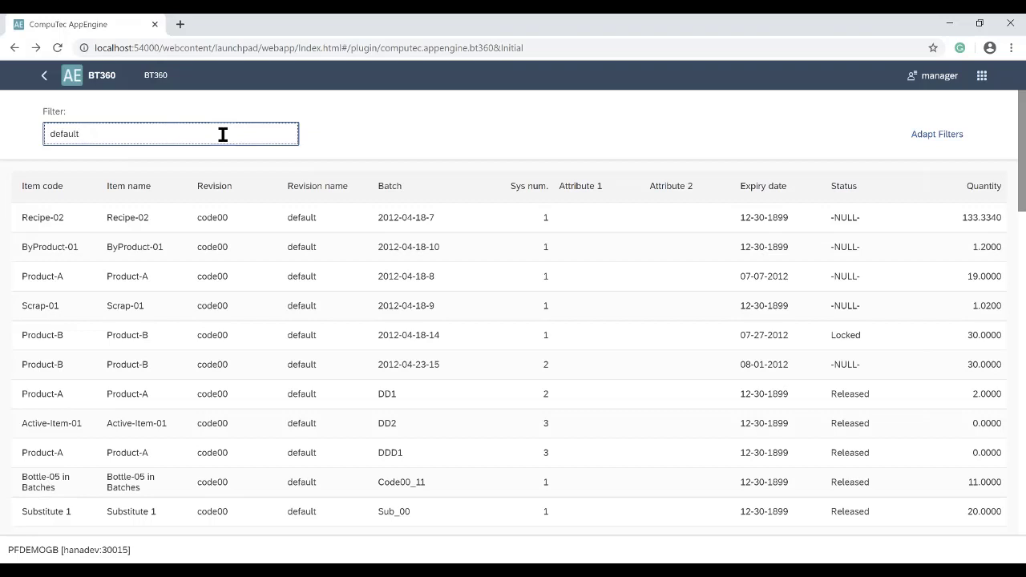
key(BackSpace)
key(BackSpace)
key(BackSpace)
key(BackSpace)
key(BackSpace)
key(BackSpace)
key(BackSpace)
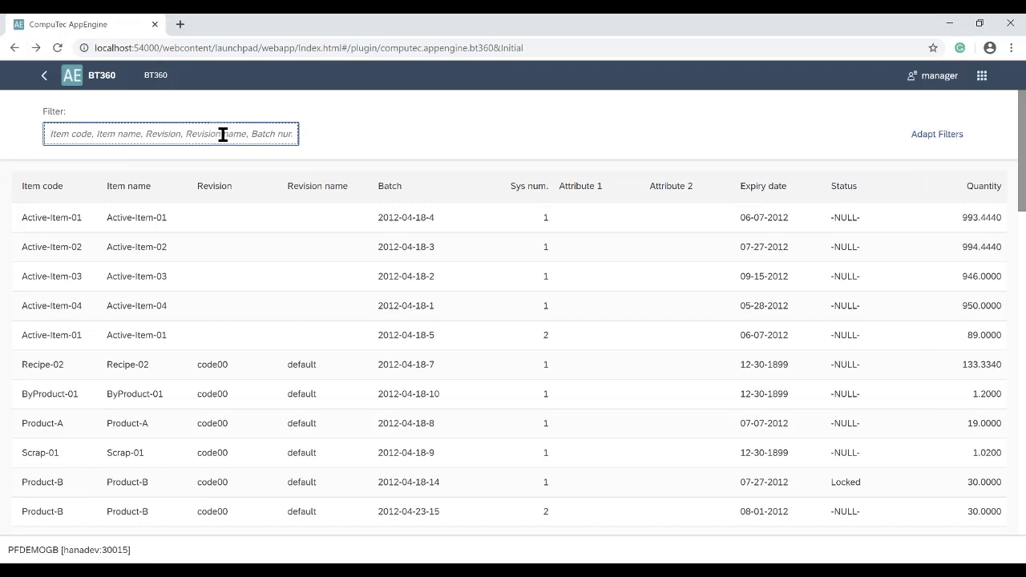
Add Item name and Expiry date to the filter bar via Adapt Filters and apply
click(941, 136)
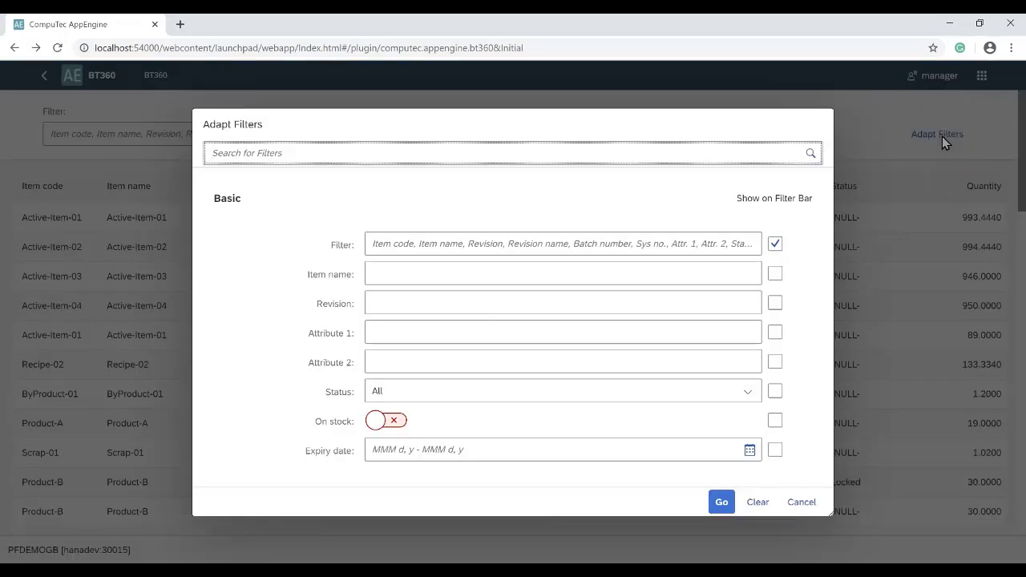
click(775, 274)
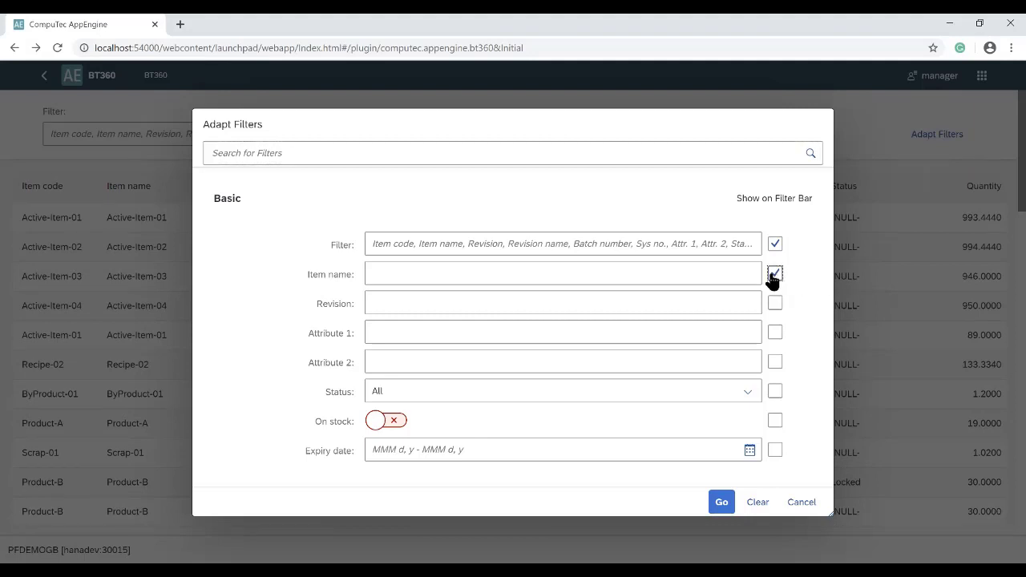
click(775, 450)
click(721, 502)
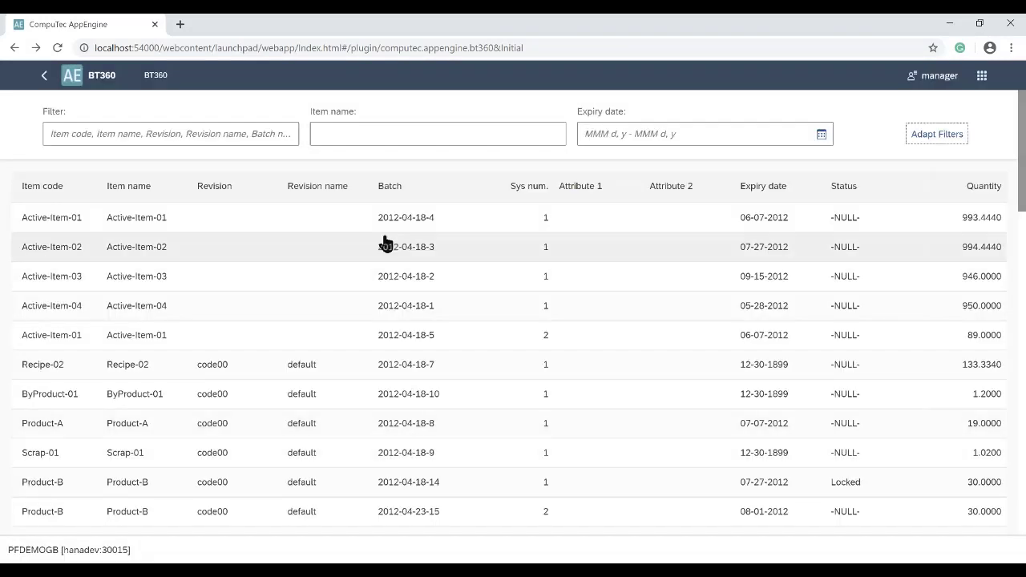
click(374, 136)
Filter batches by item name 'Product' and expiry Mar 30 to May 29, 2020
click(373, 135)
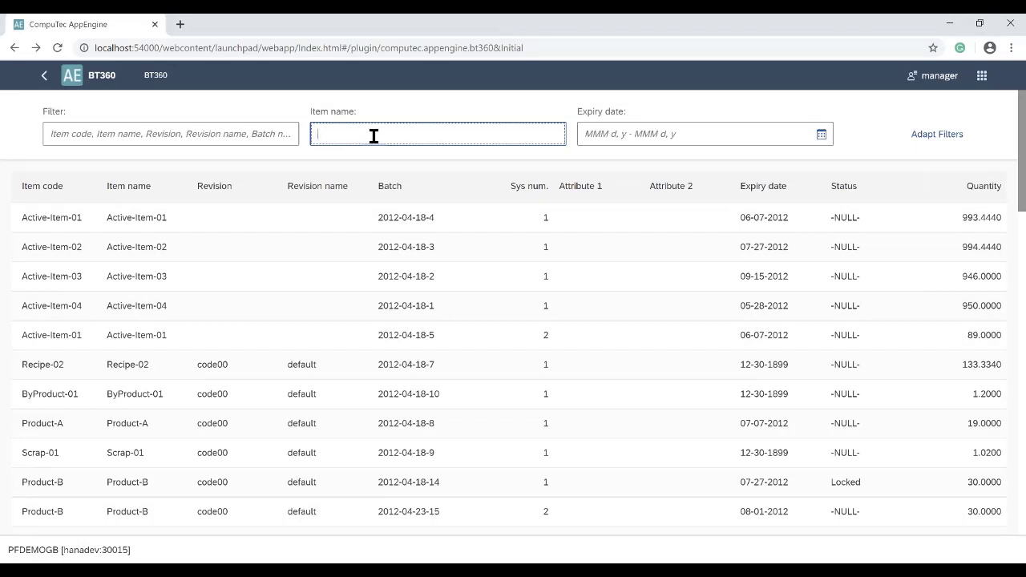
text(Prod)
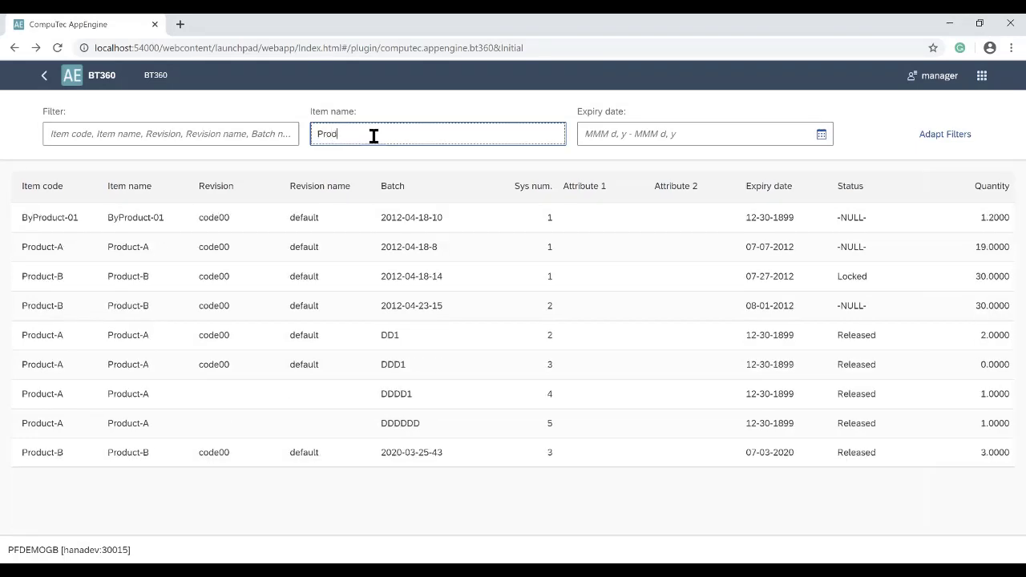
text(uct)
click(820, 137)
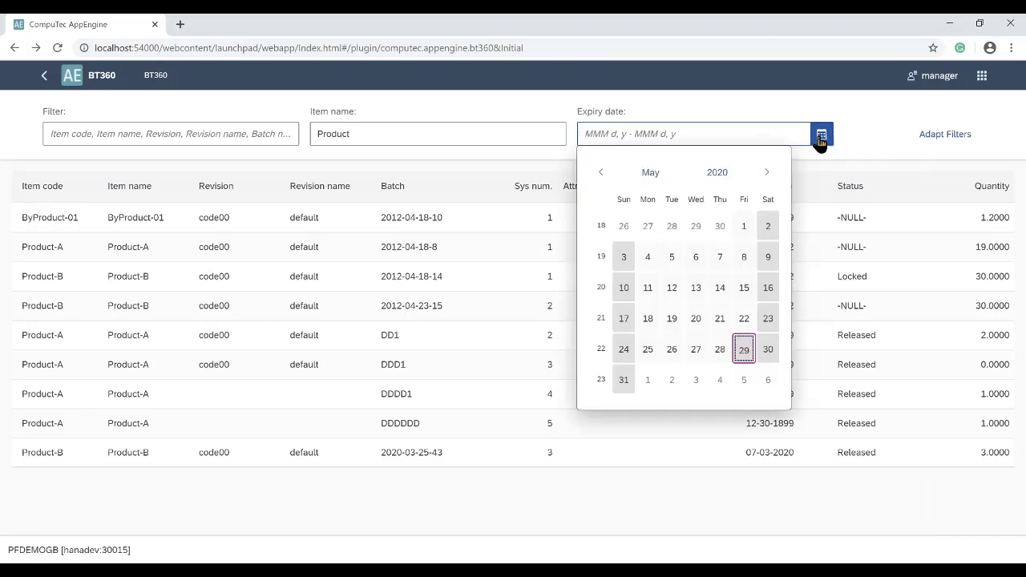
click(600, 172)
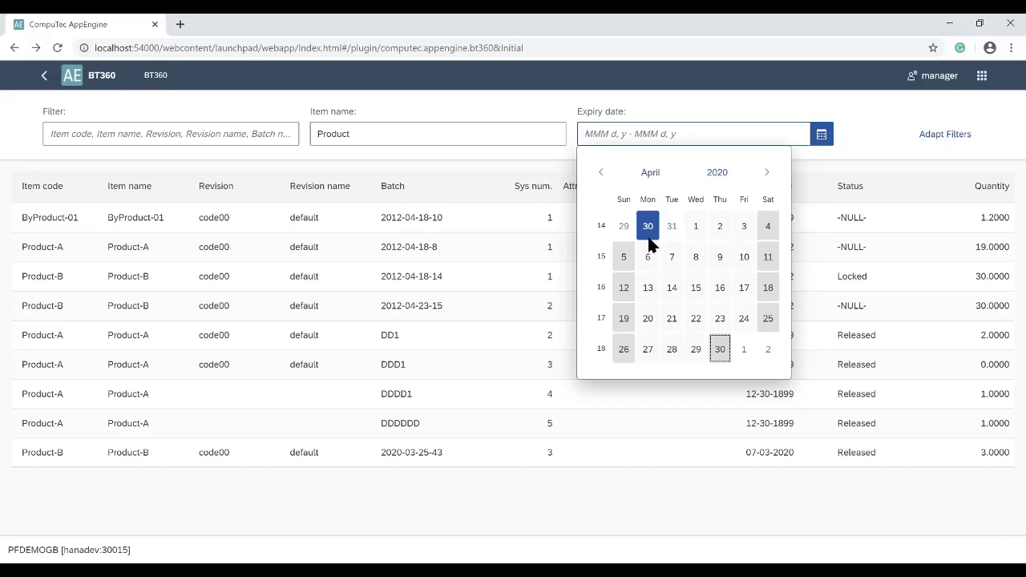
click(766, 173)
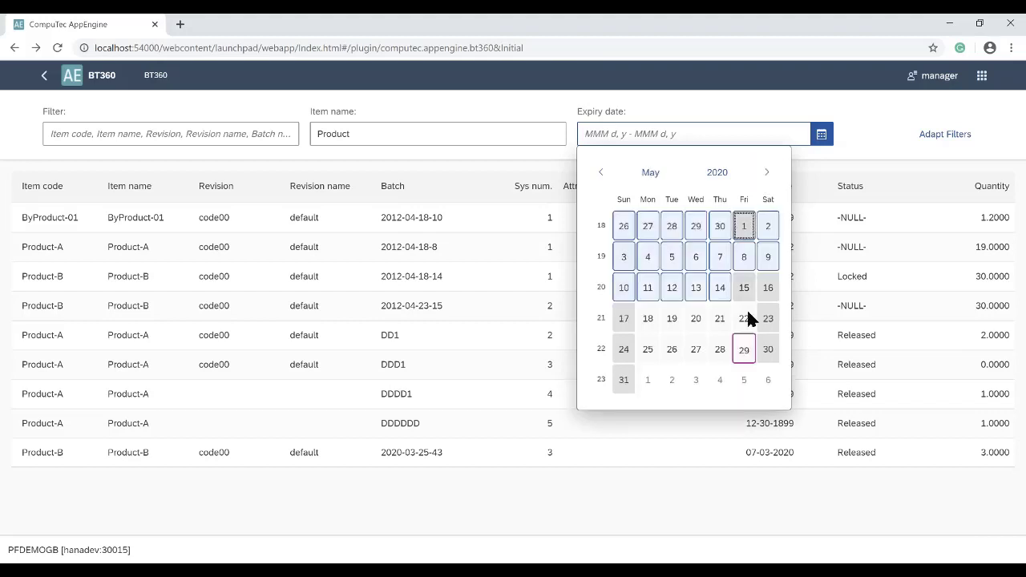
click(744, 350)
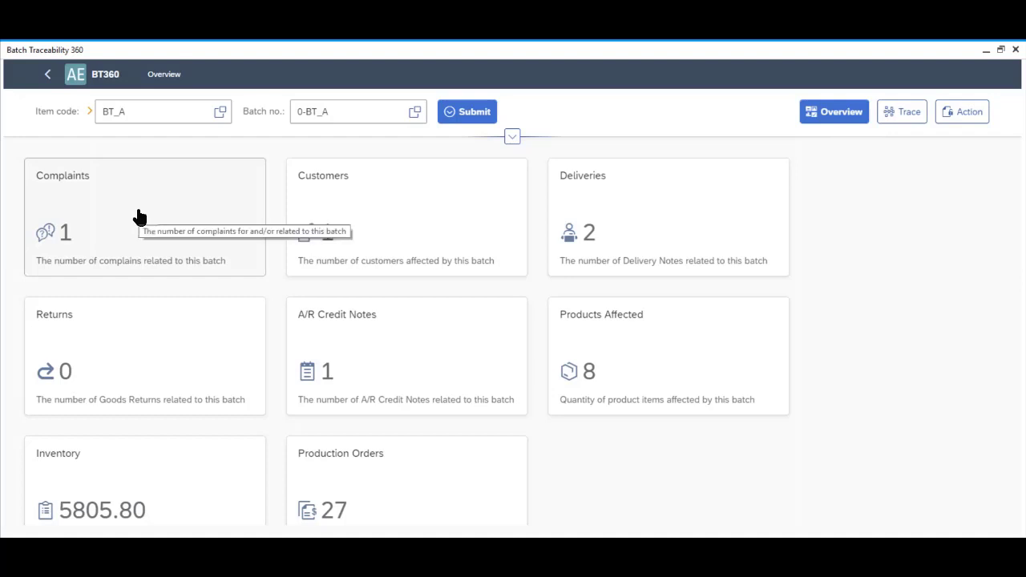
click(139, 216)
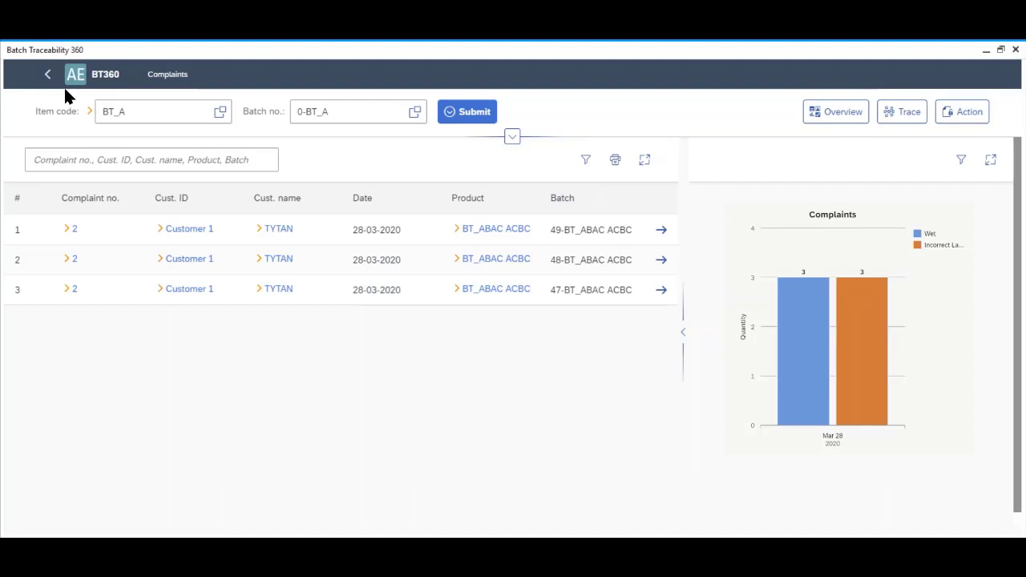
click(48, 76)
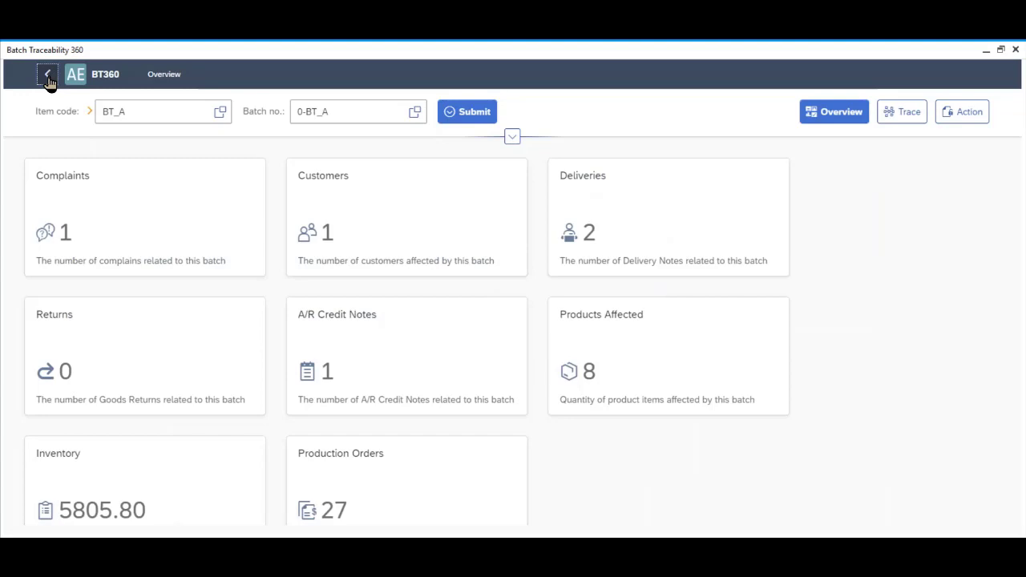
View batch 0-BT_A's affected customers as a chart, then return to the overview tiles
click(329, 240)
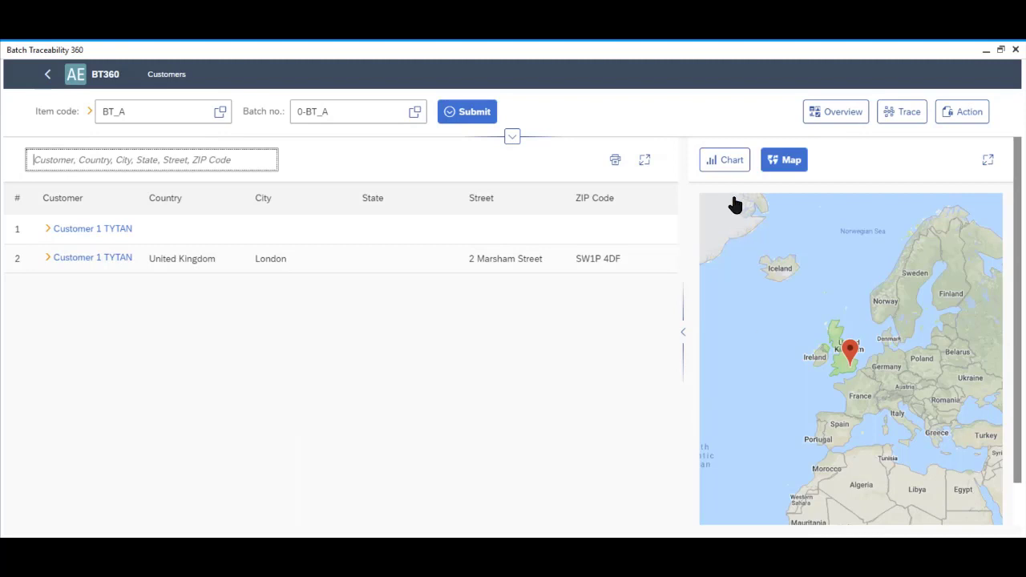
click(729, 170)
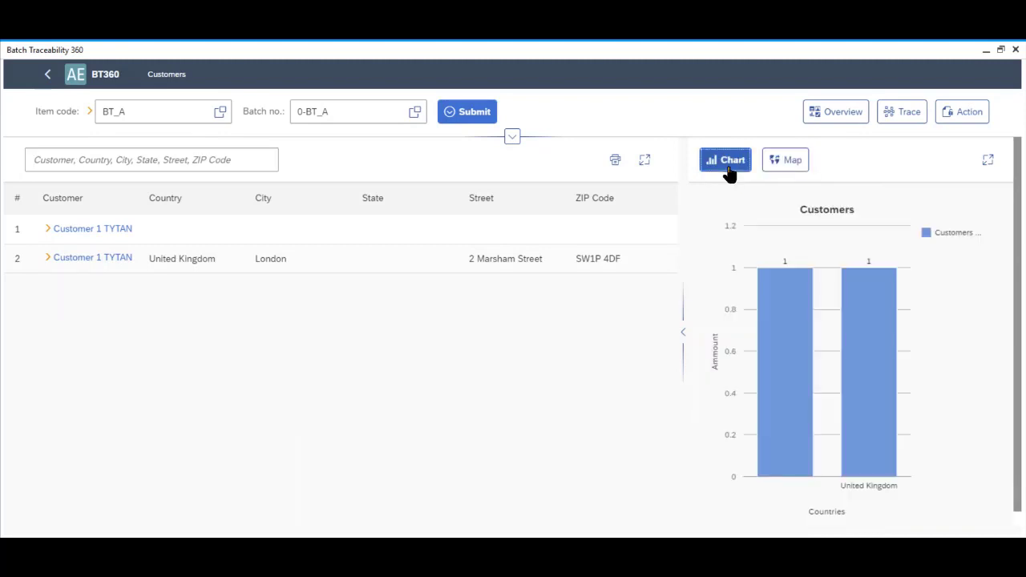
click(48, 73)
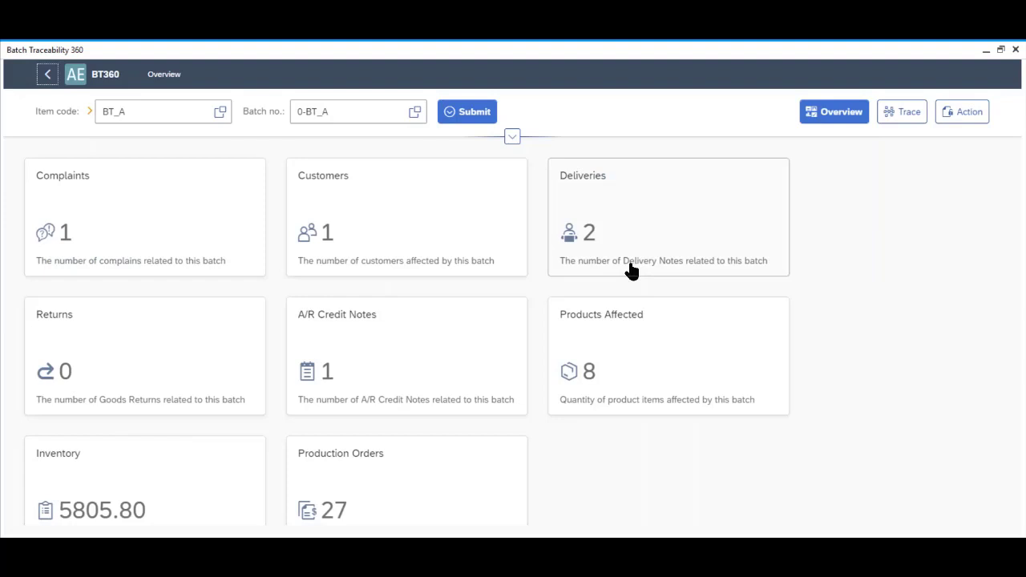
Open the Production Orders tile to list batch 0-BT_A's closed orders
click(396, 521)
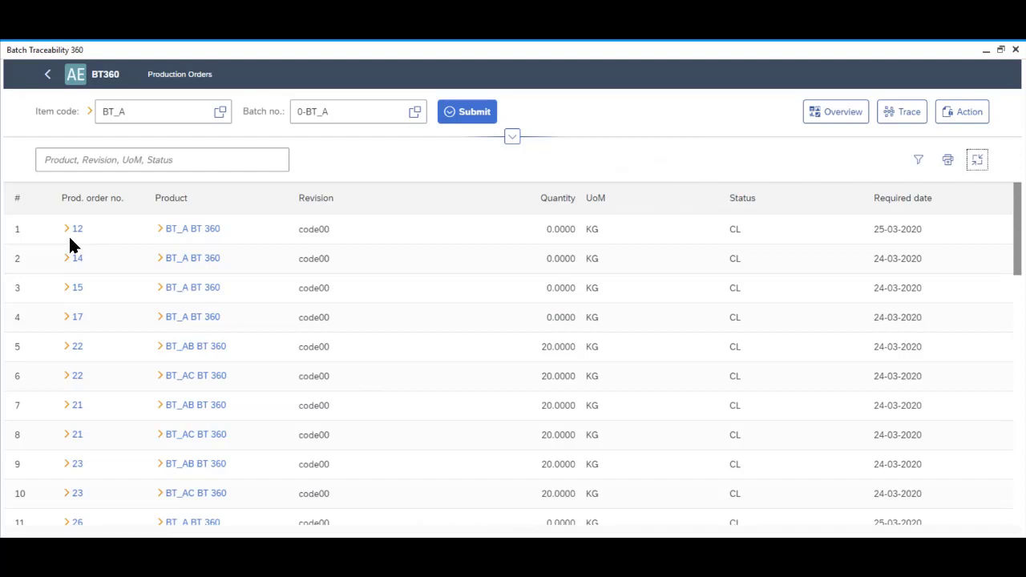
Review manufacturing orders 12 and 23 in detail, closing each with OK
click(72, 233)
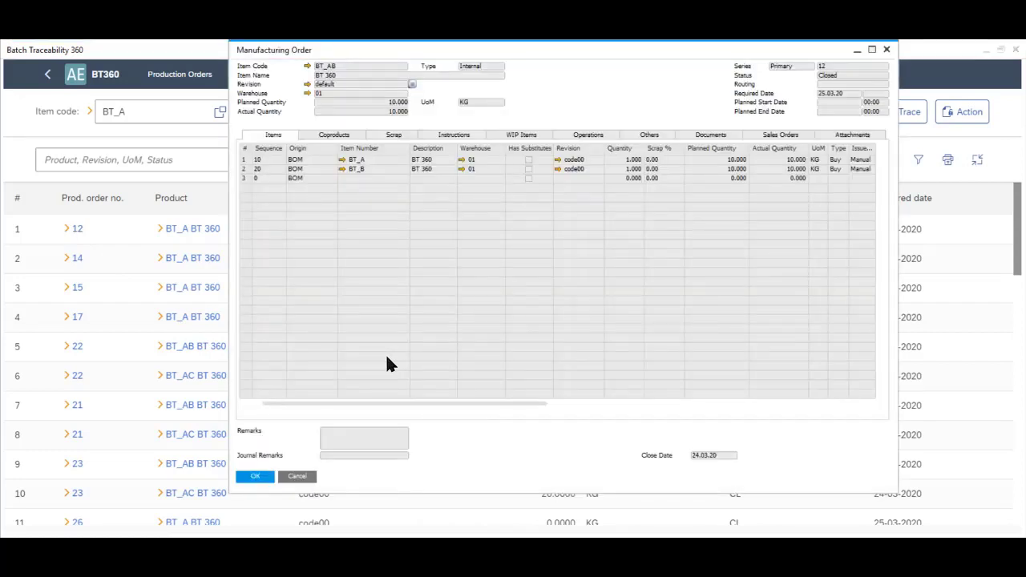
click(262, 477)
click(66, 465)
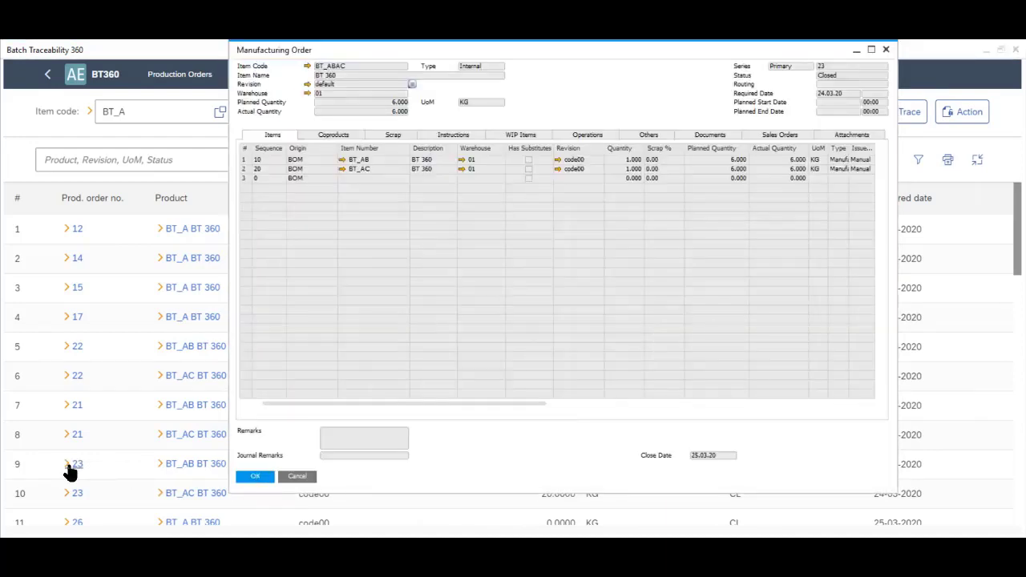
click(242, 476)
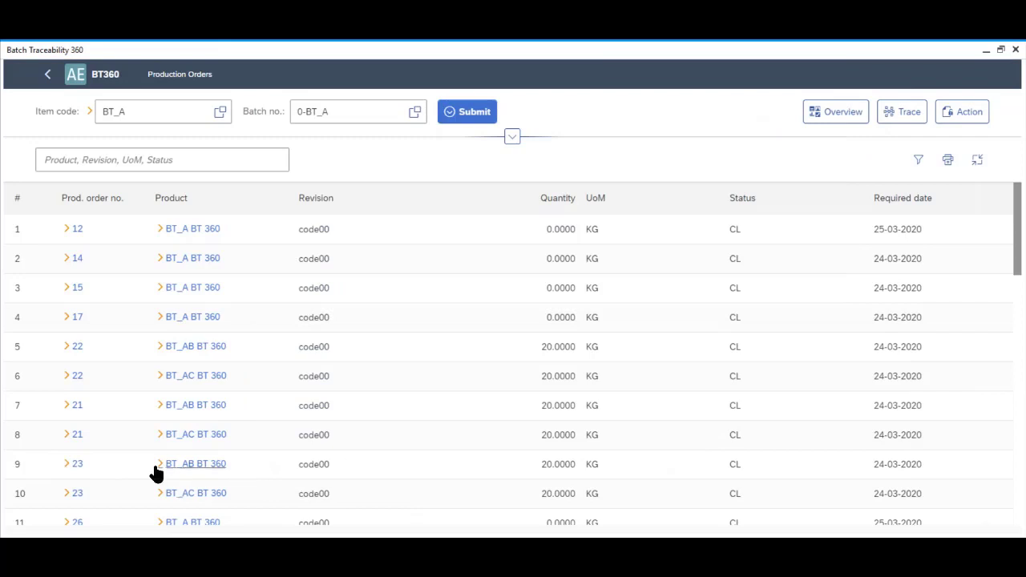
Check the Bill of Materials for BT_AB, then switch to the Trace graph
click(157, 464)
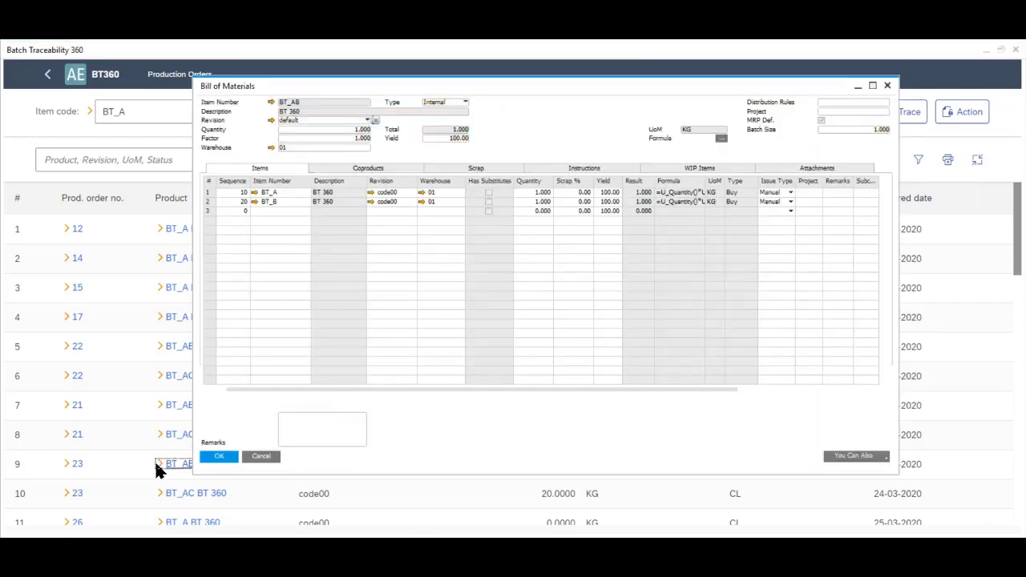
click(218, 457)
click(910, 114)
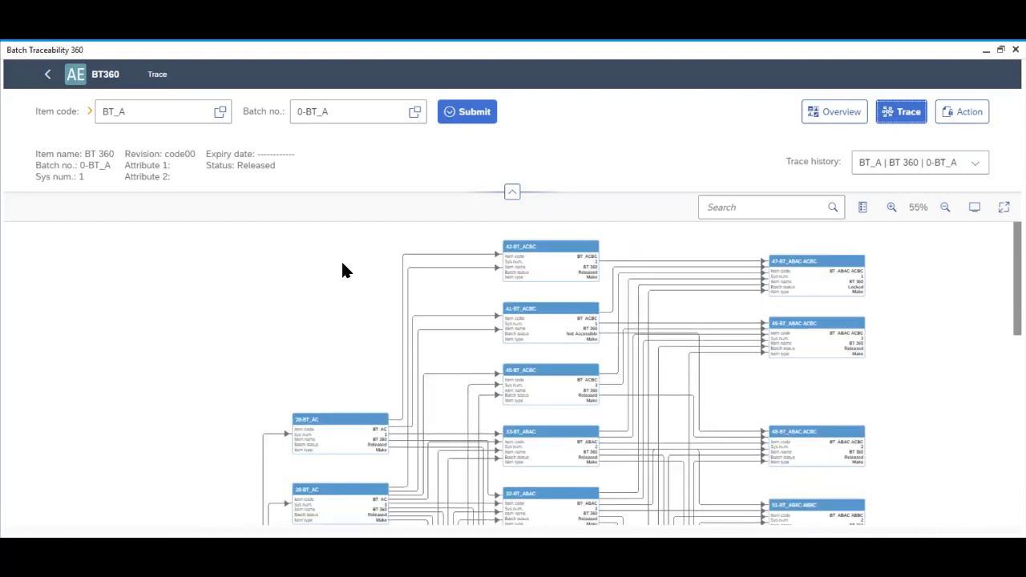
Keep the 0-BT_A trace from history, zoom in and out to 55%, then fit graph to screen
scroll(337, 266, down, 5)
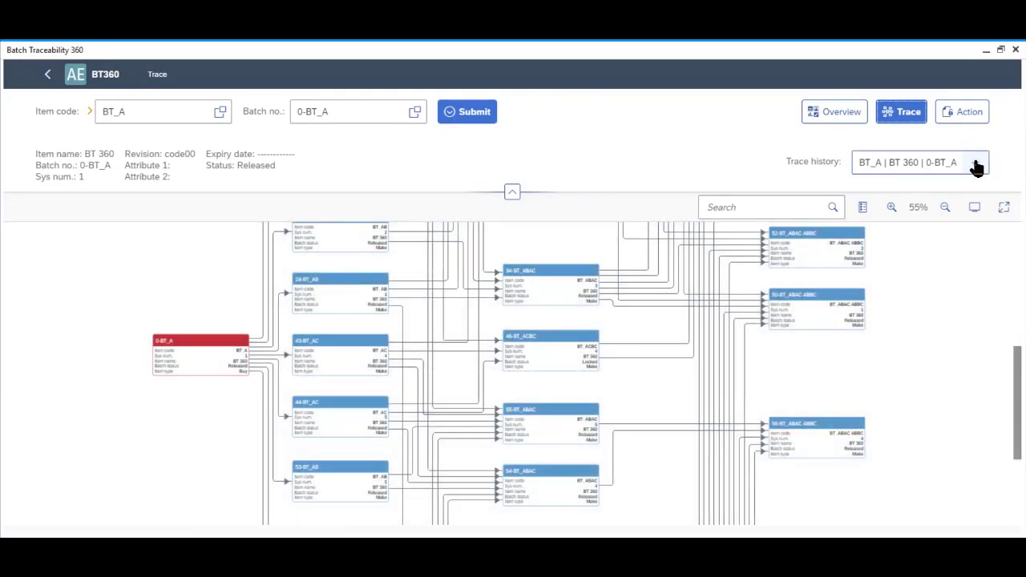
click(976, 166)
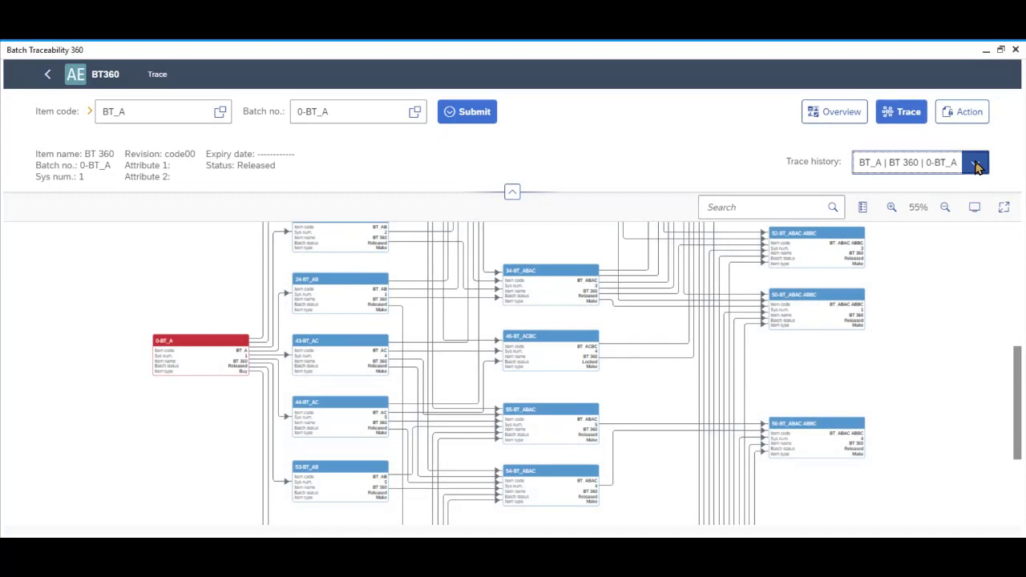
click(968, 187)
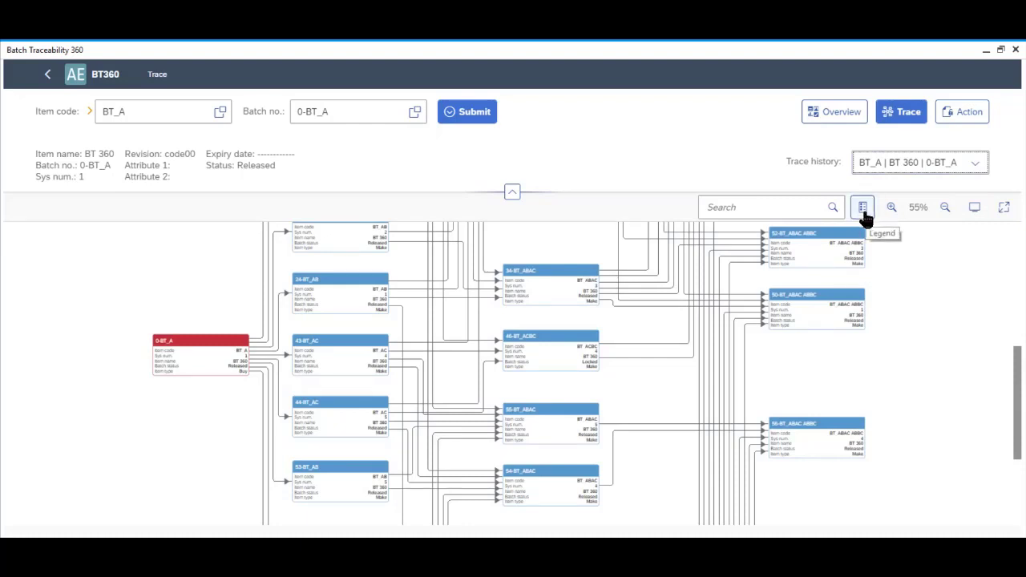
click(890, 208)
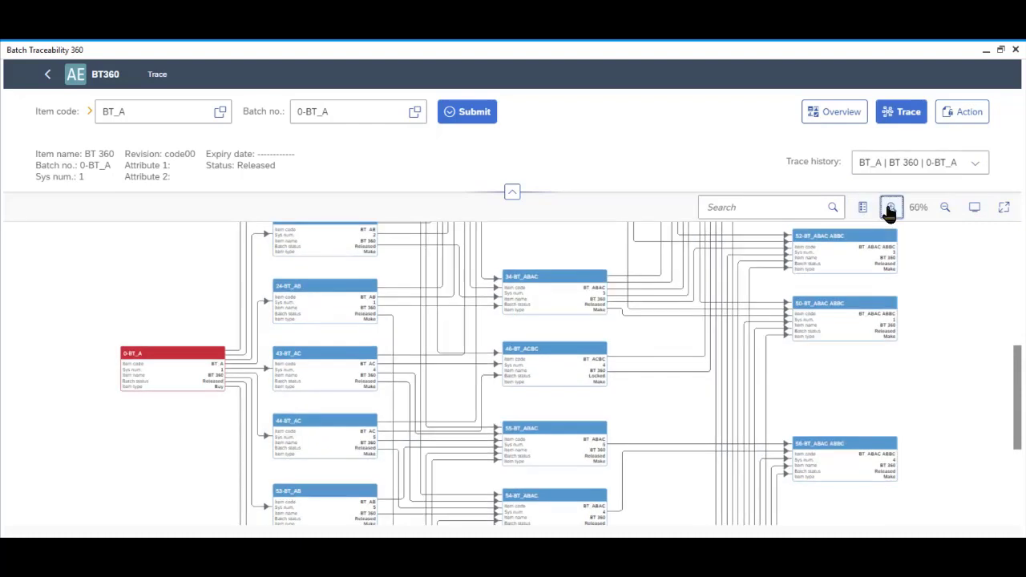
click(891, 208)
click(945, 209)
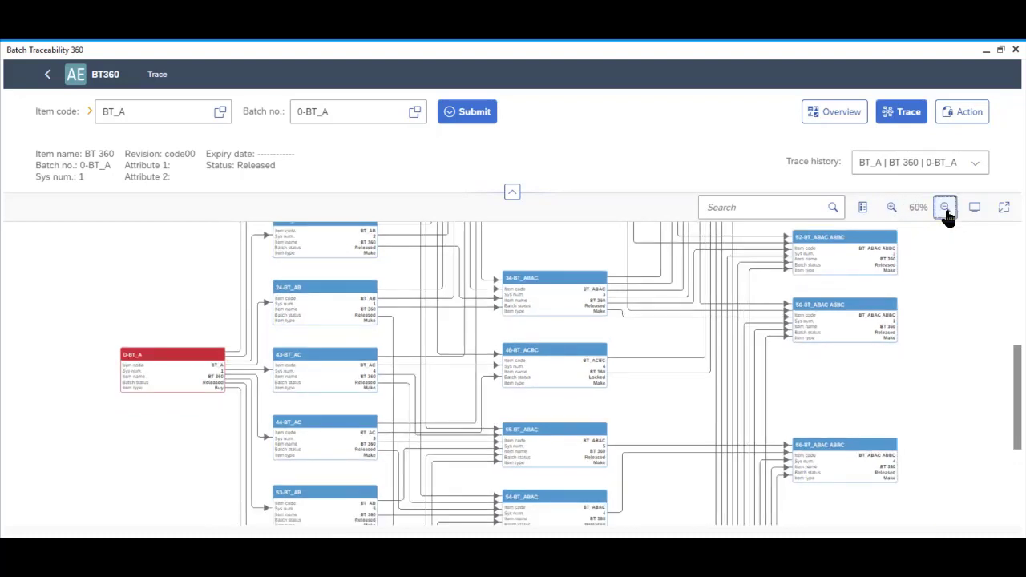
click(945, 208)
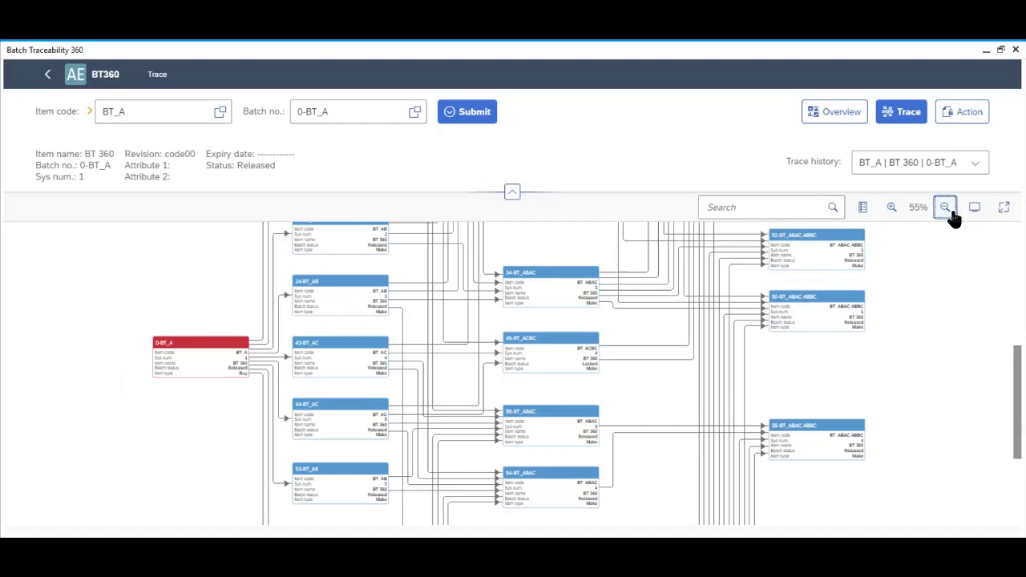
click(972, 210)
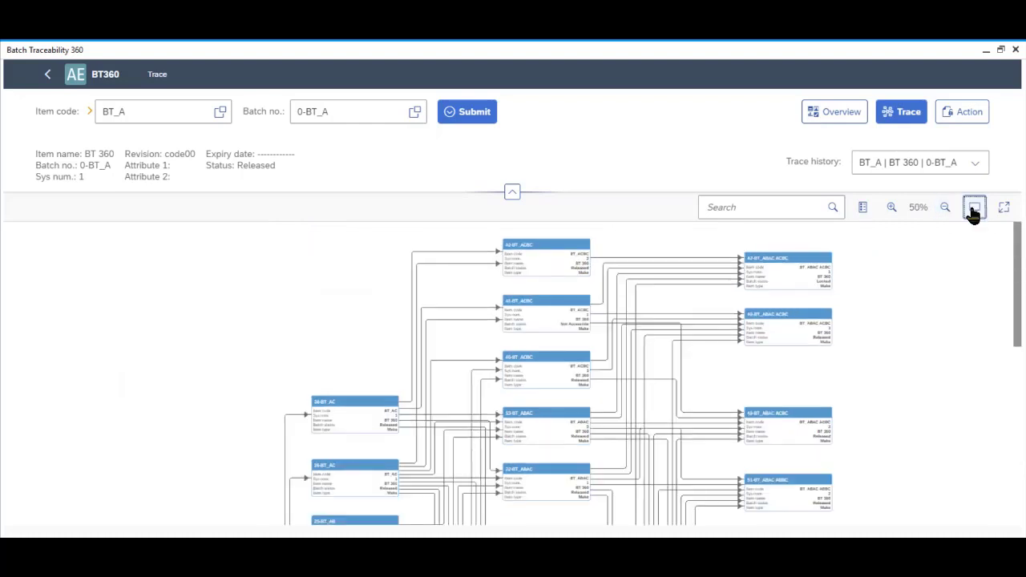
Expand the trace graph to full screen and show the node legend
click(1002, 210)
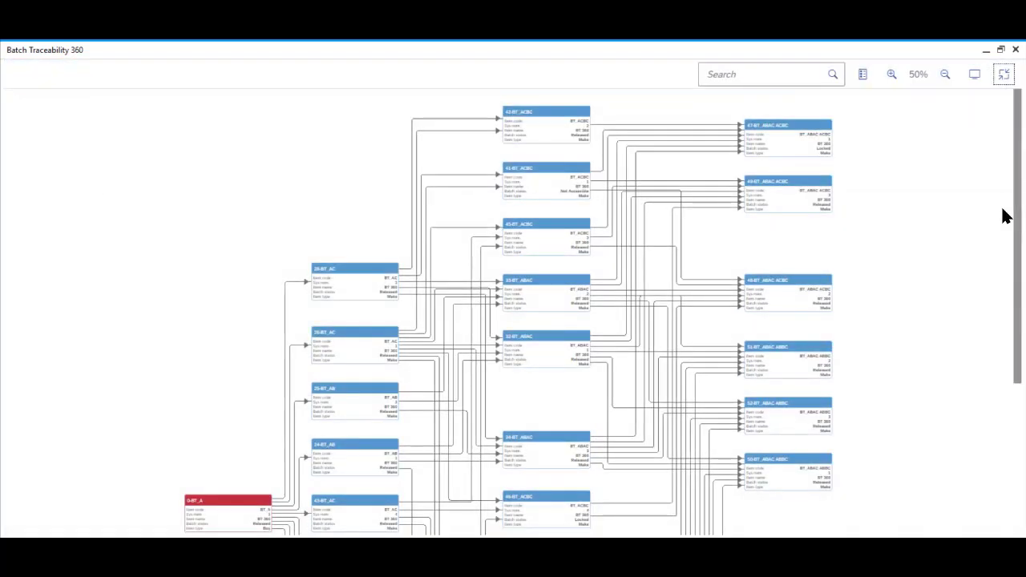
click(861, 75)
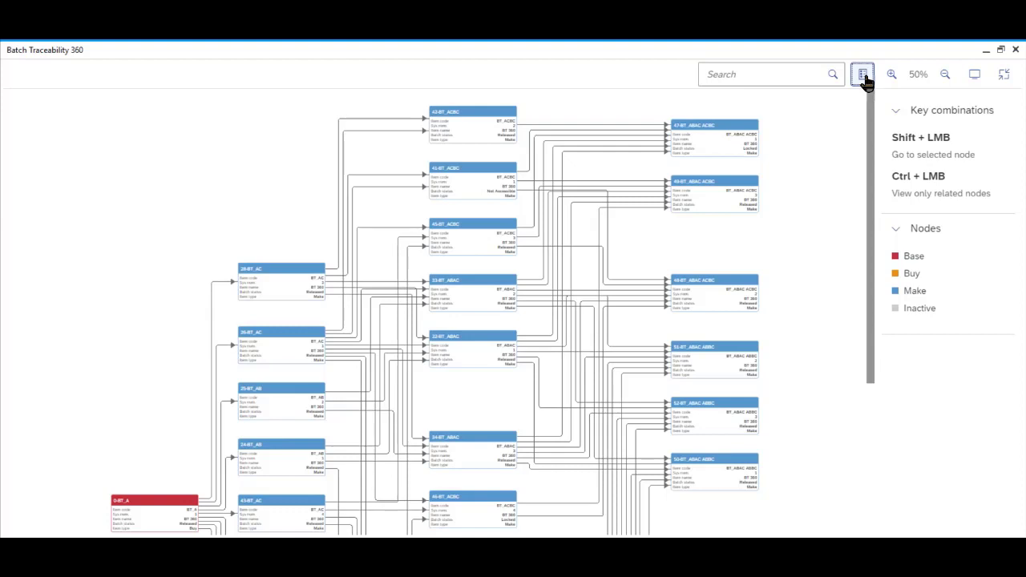
scroll(324, 249, down, 5)
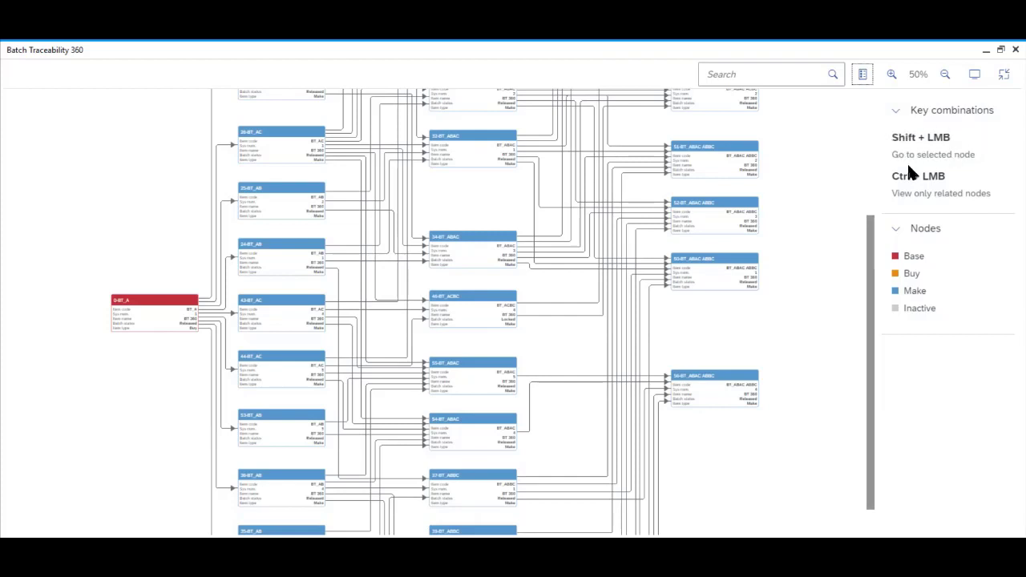
Make node 46-BT_ACBC the base of the trace
click(467, 304)
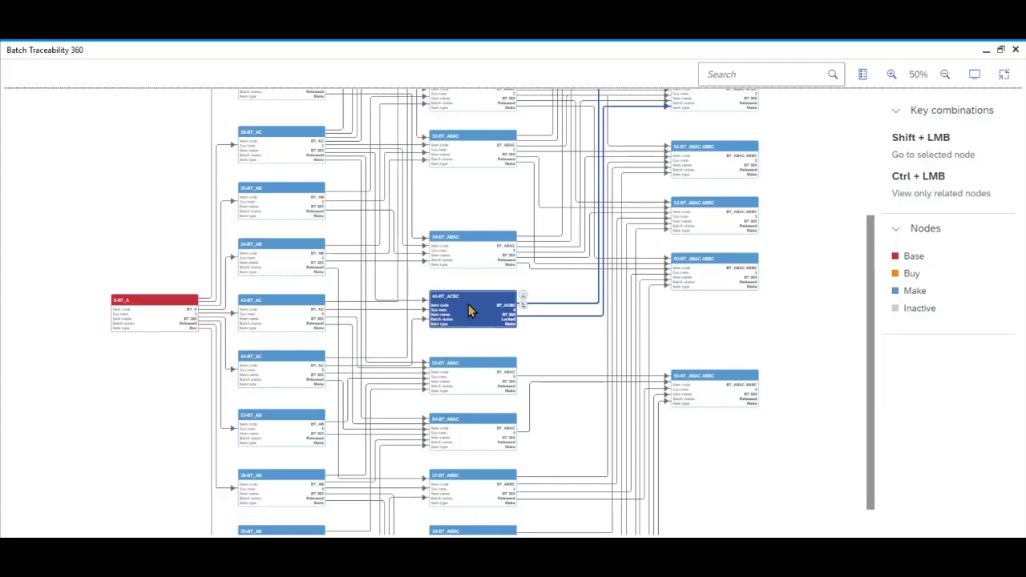
click(468, 304)
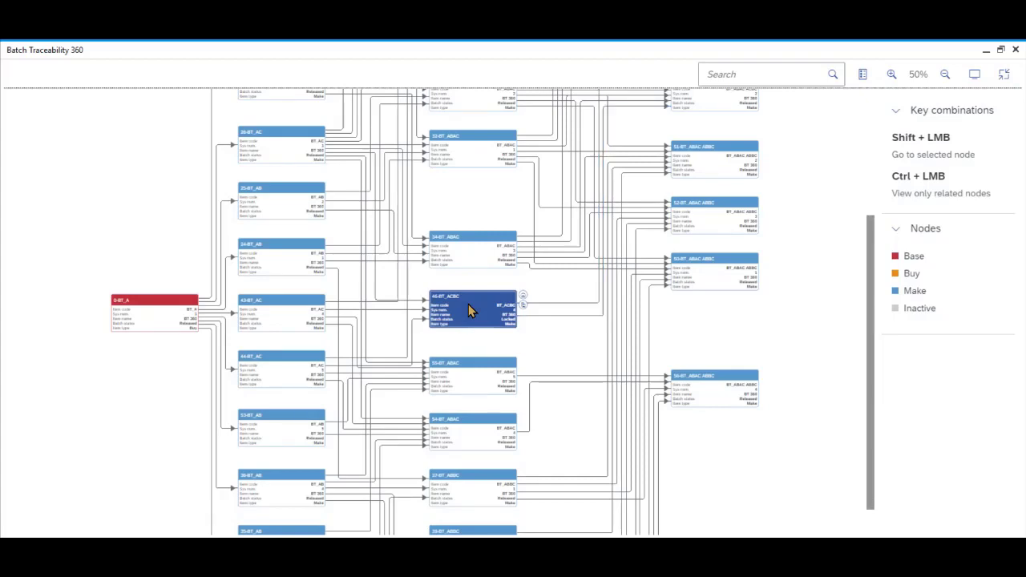
ctrl+click(468, 304)
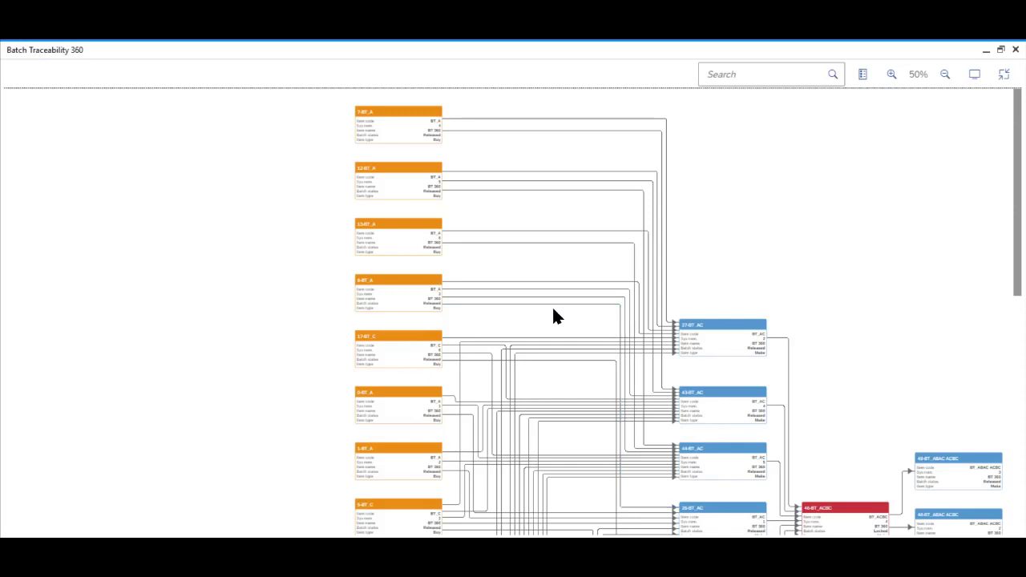
scroll(553, 312, down, 5)
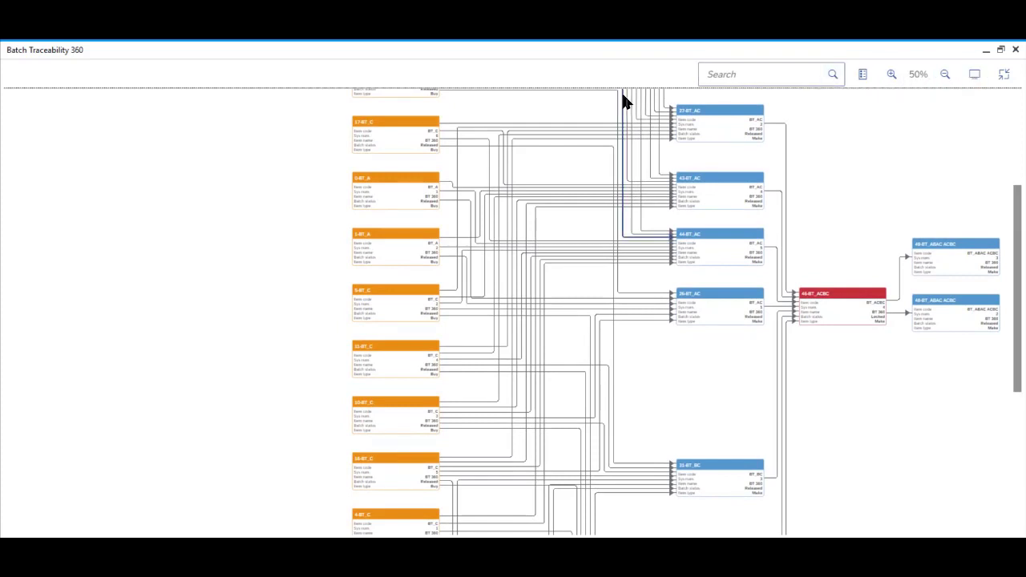
Leave full screen and reopen the batch 0-BT_A trace from trace history
click(1004, 75)
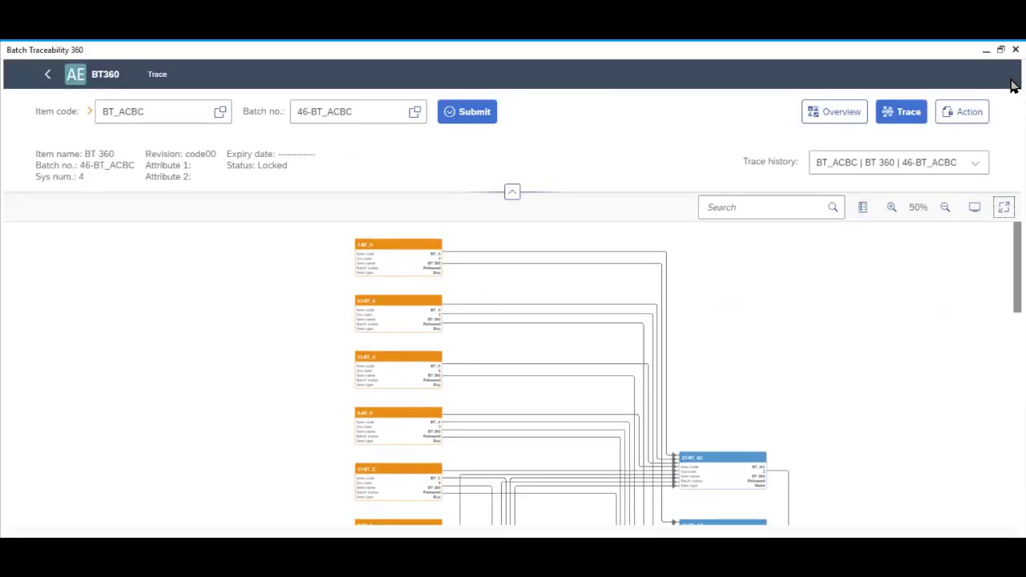
click(974, 162)
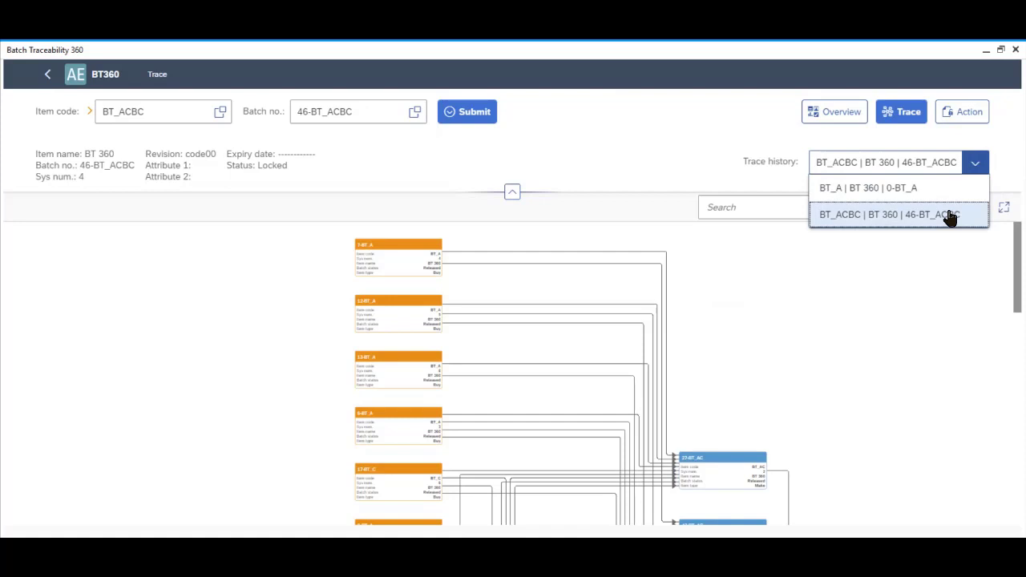
click(873, 188)
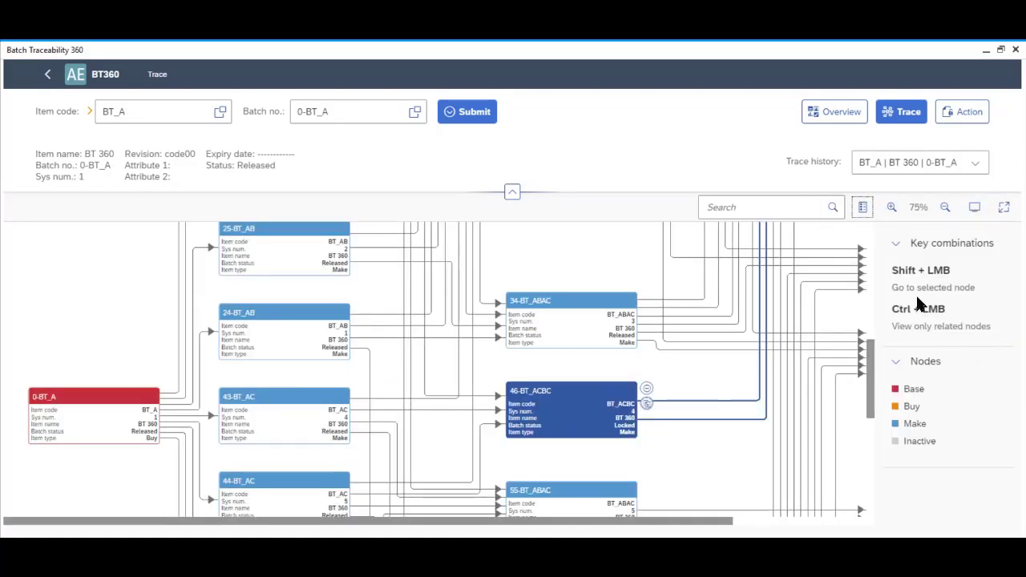
Highlight the nodes related to 46-BT_ACBC and hide the item details above the graph
ctrl+click(583, 416)
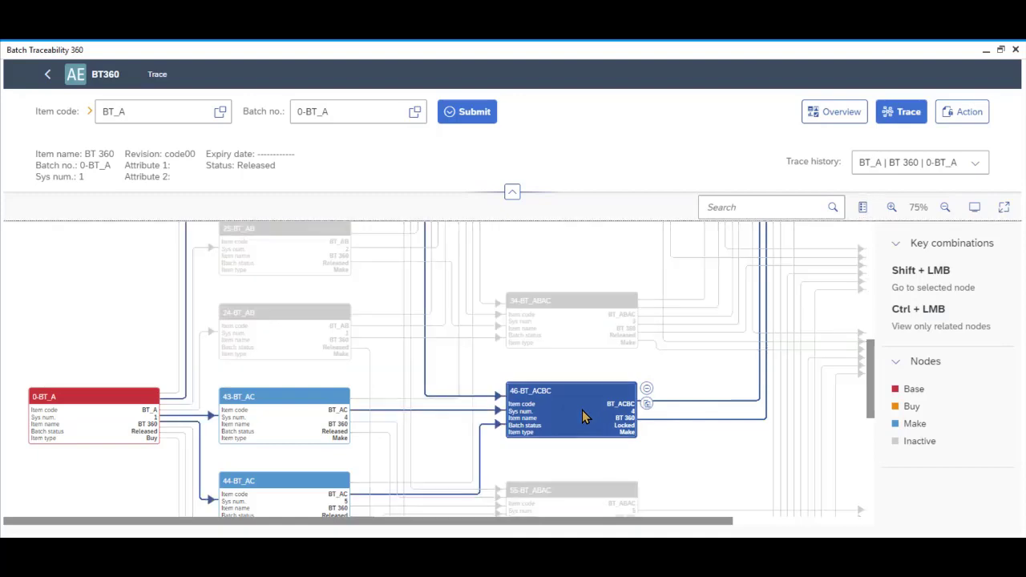
scroll(584, 404, down, 2)
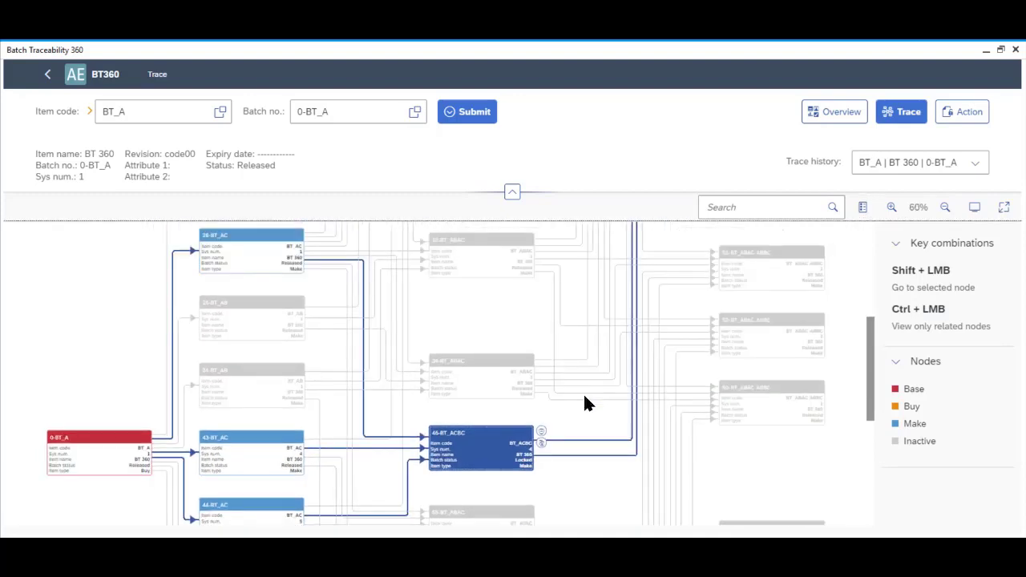
scroll(584, 405, down, 1)
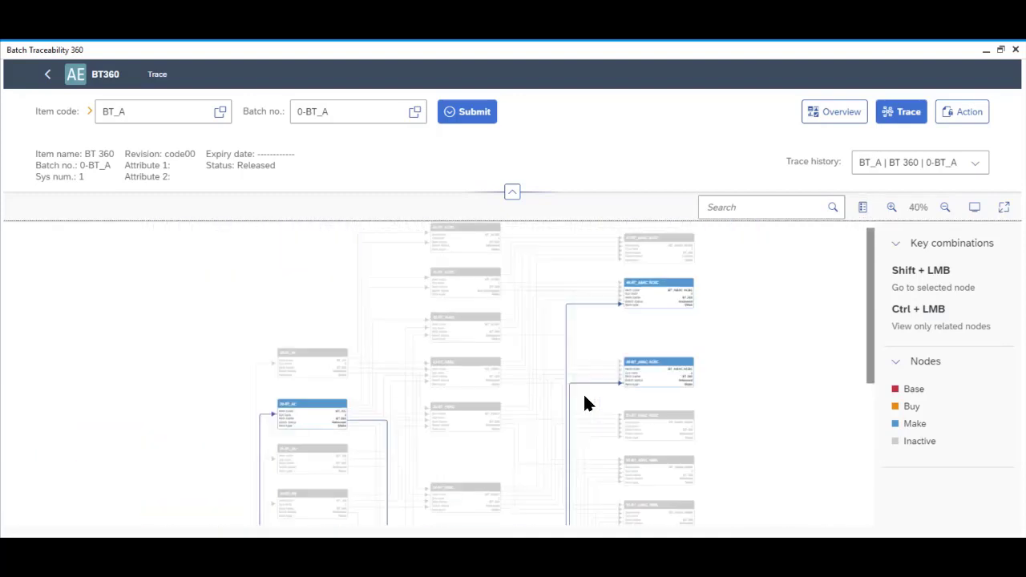
scroll(585, 404, down, 1)
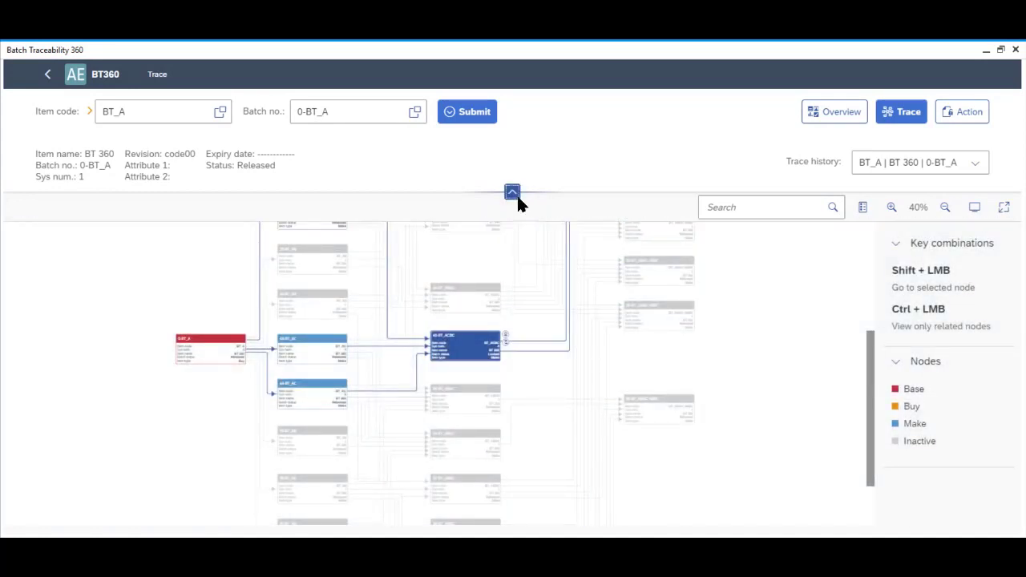
click(513, 193)
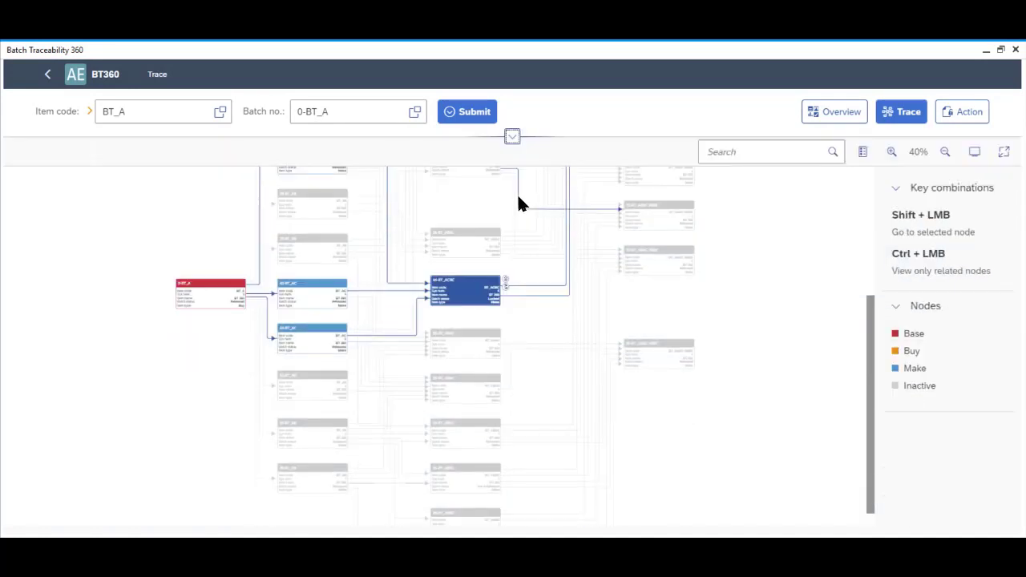
In full-screen graph view, highlight the paths of several batch nodes, then restore the normal layout
click(1006, 157)
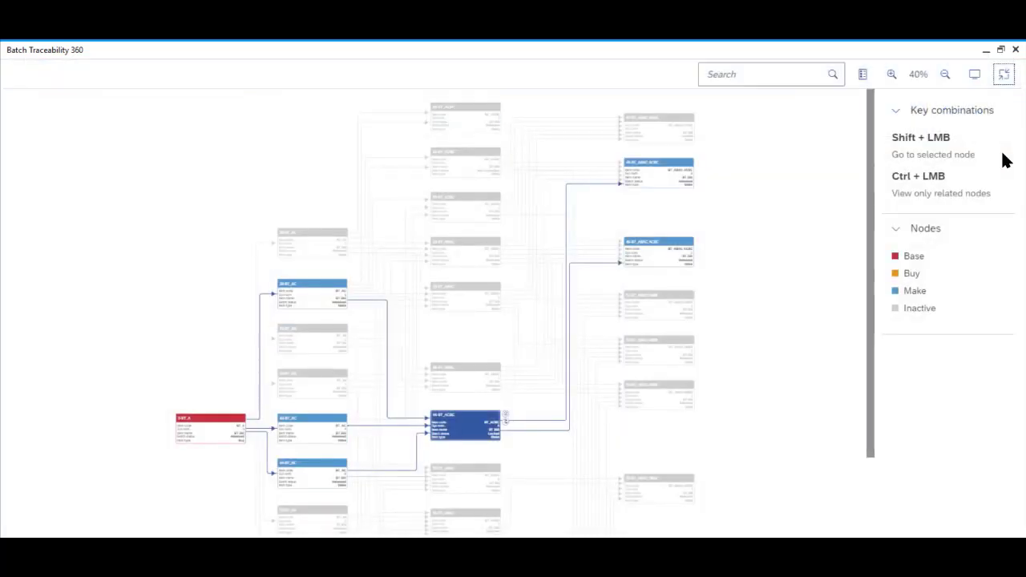
click(468, 306)
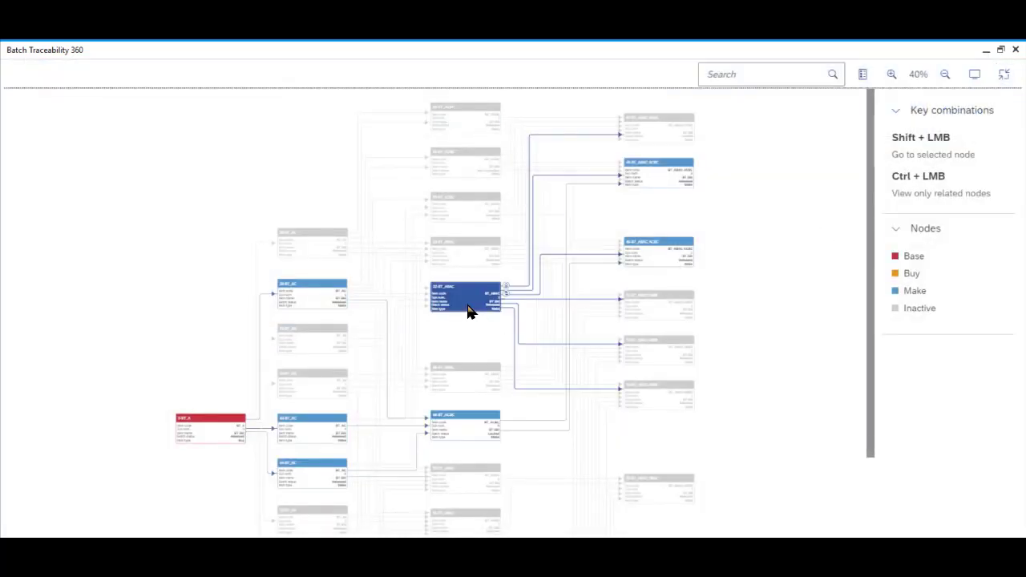
click(466, 257)
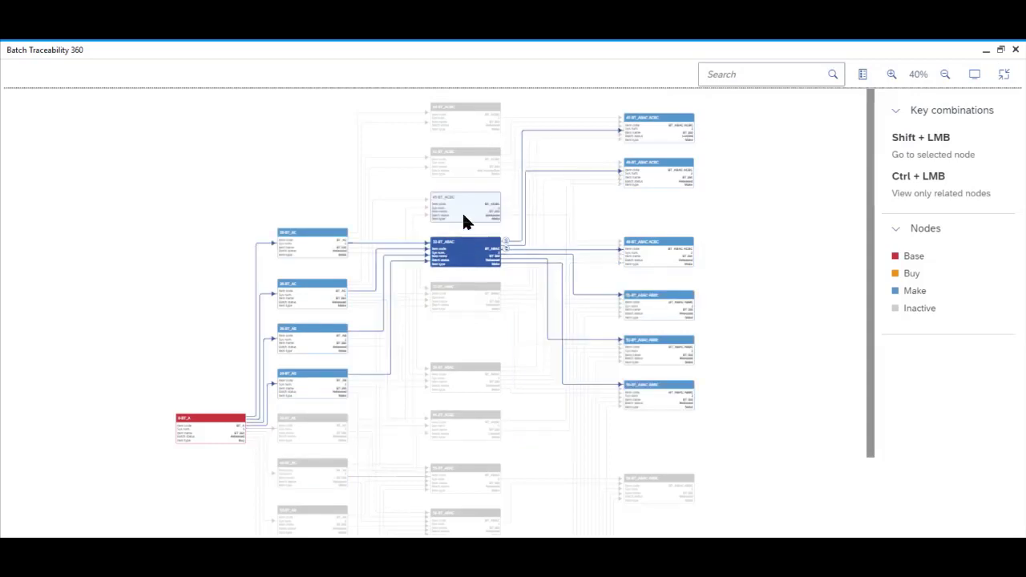
click(465, 218)
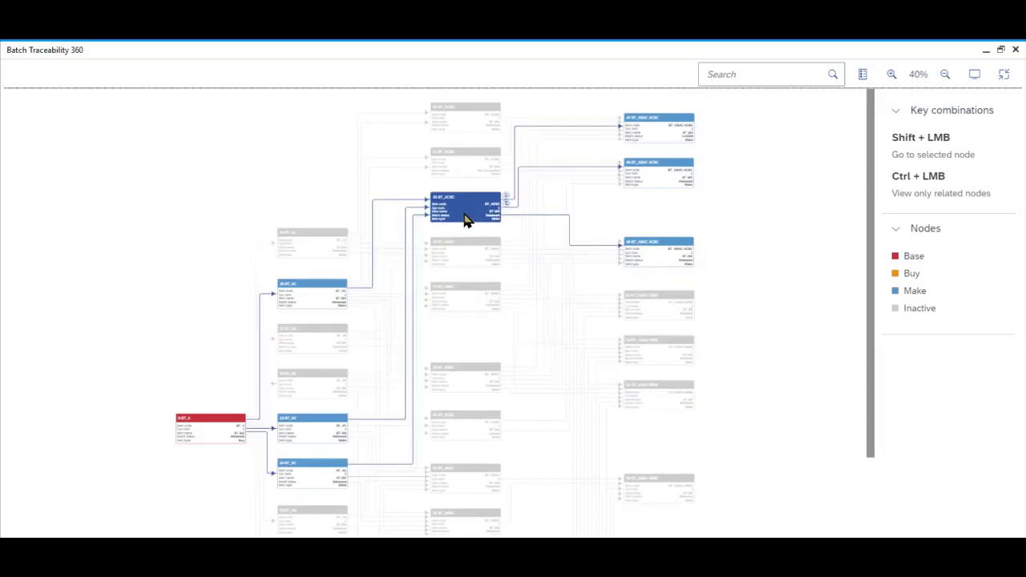
click(467, 489)
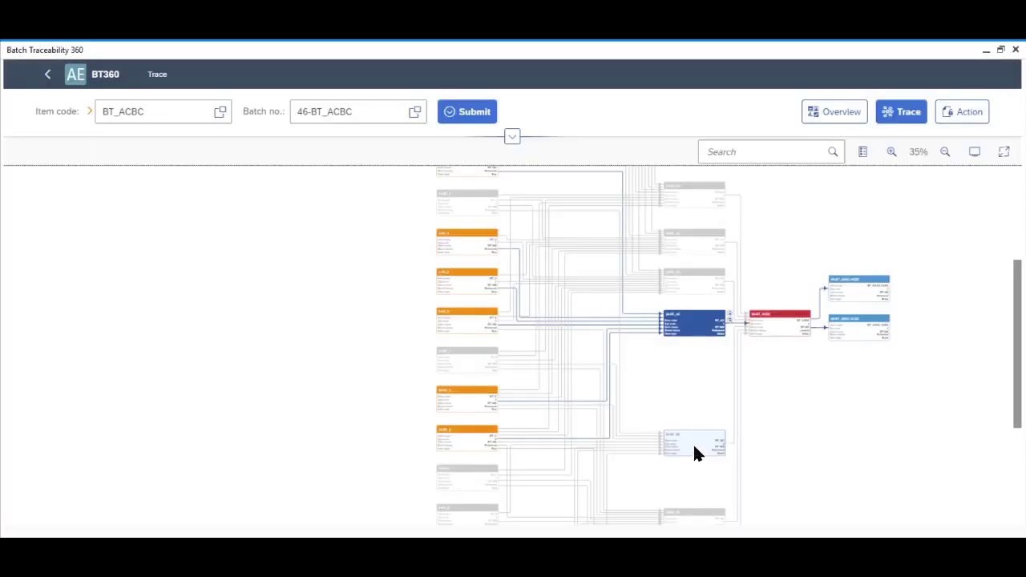
click(694, 448)
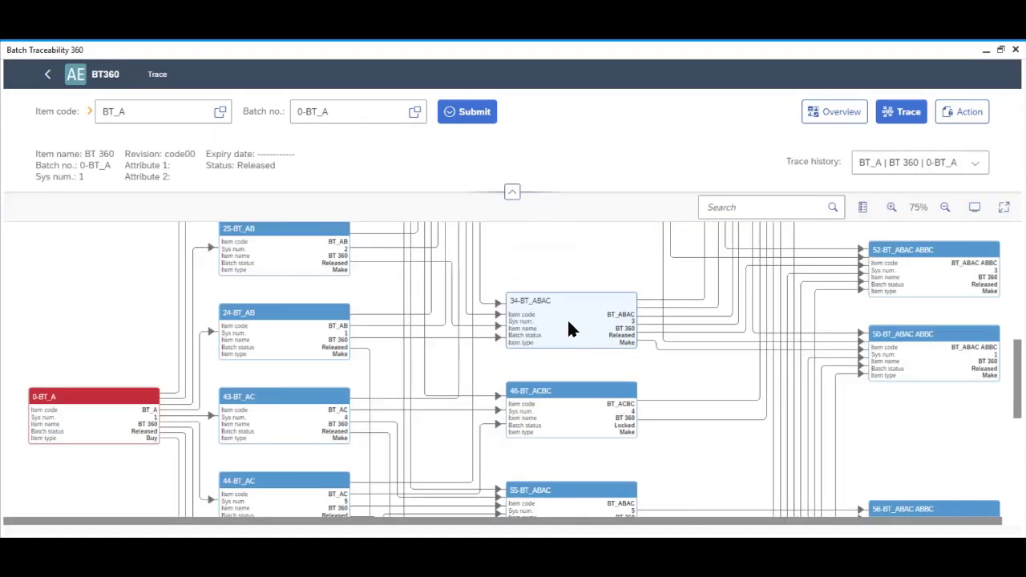
Select batch node 34-BT_ABAC, then collapse and re-expand its downstream branches
click(568, 328)
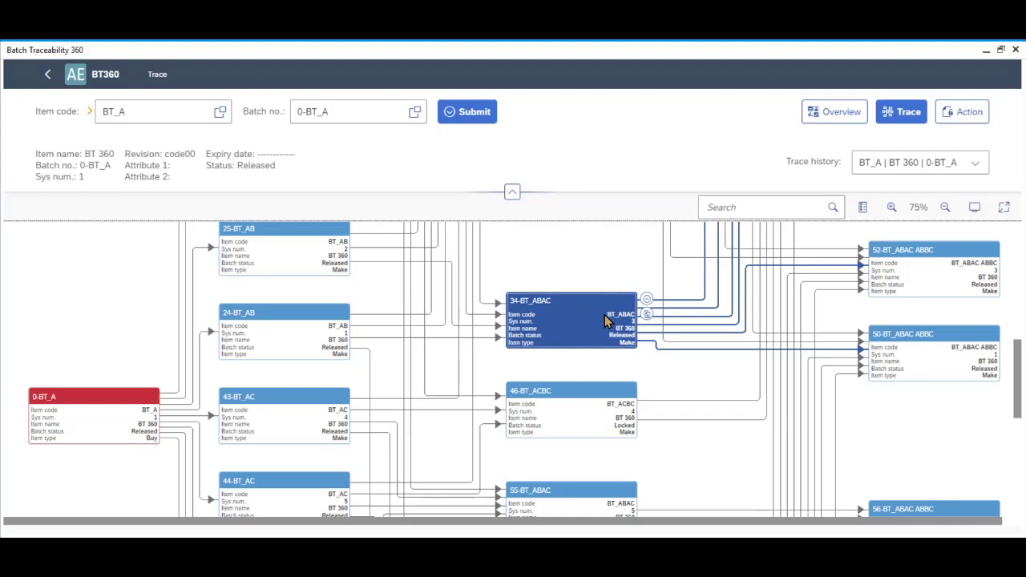
click(647, 301)
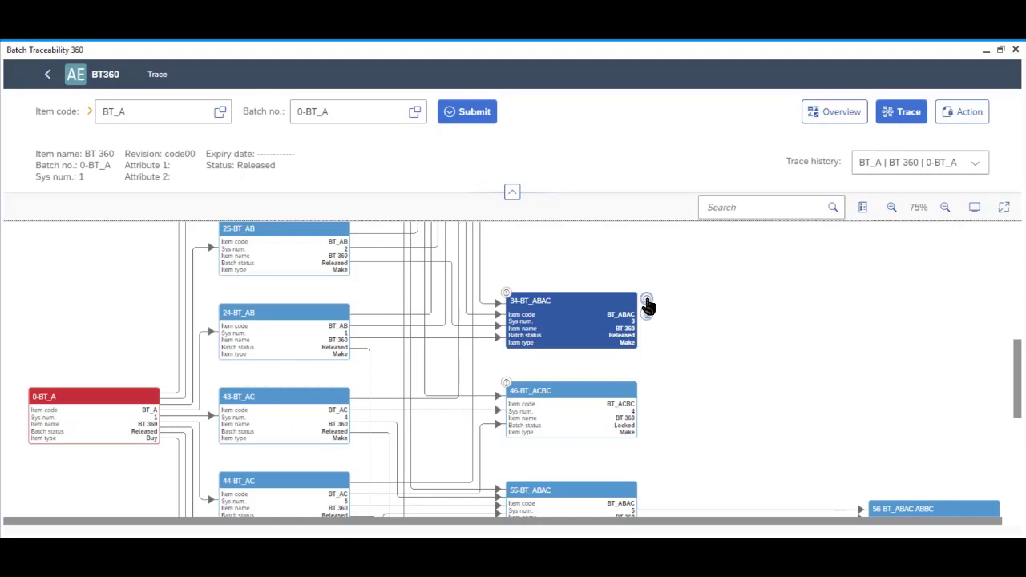
click(646, 300)
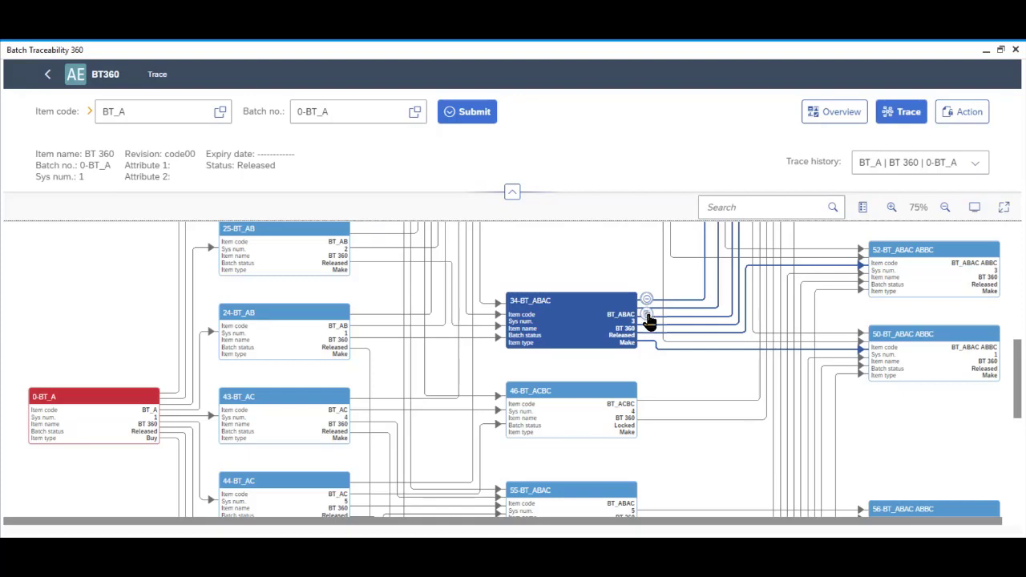
From the 34-BT_ABAC documents, view the BT_ABAC bill of materials (BT_AB, BT_AC) and close it
click(647, 315)
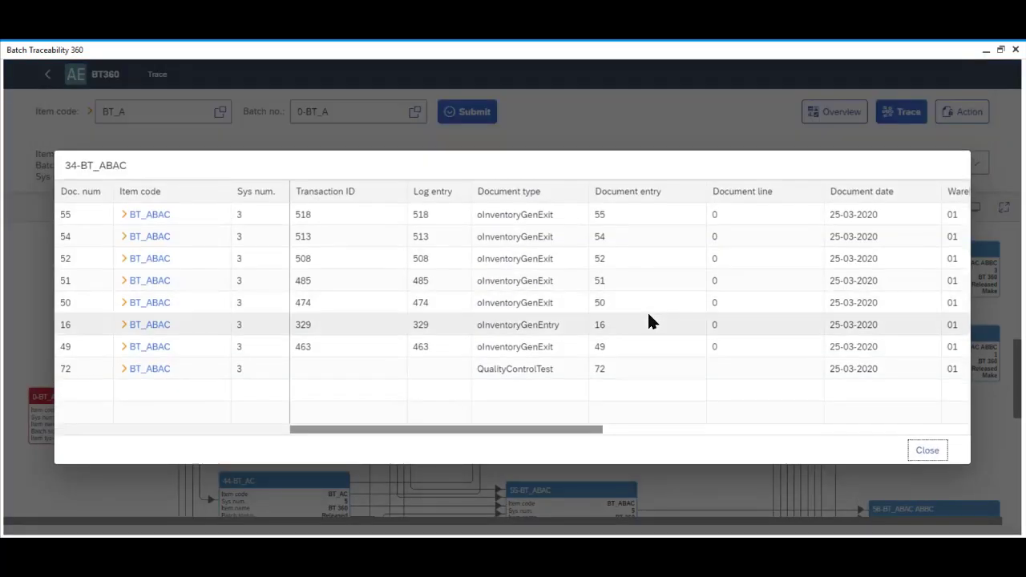
click(123, 216)
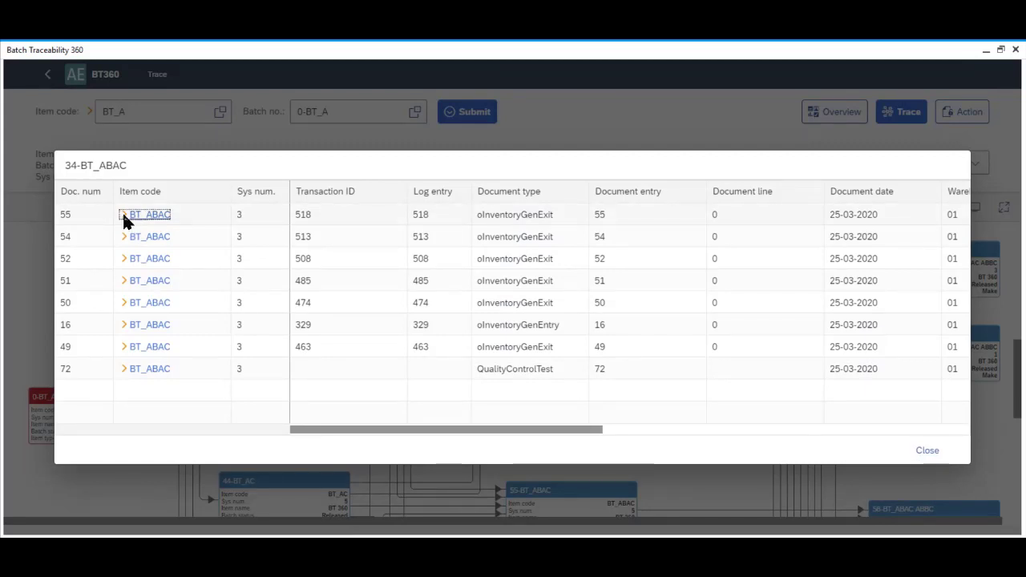
click(122, 216)
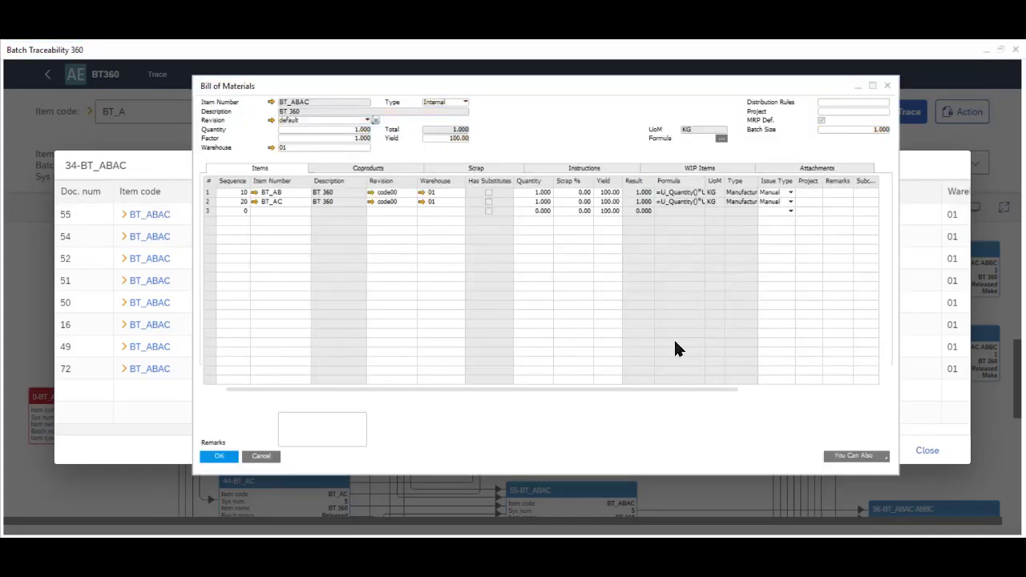
click(227, 460)
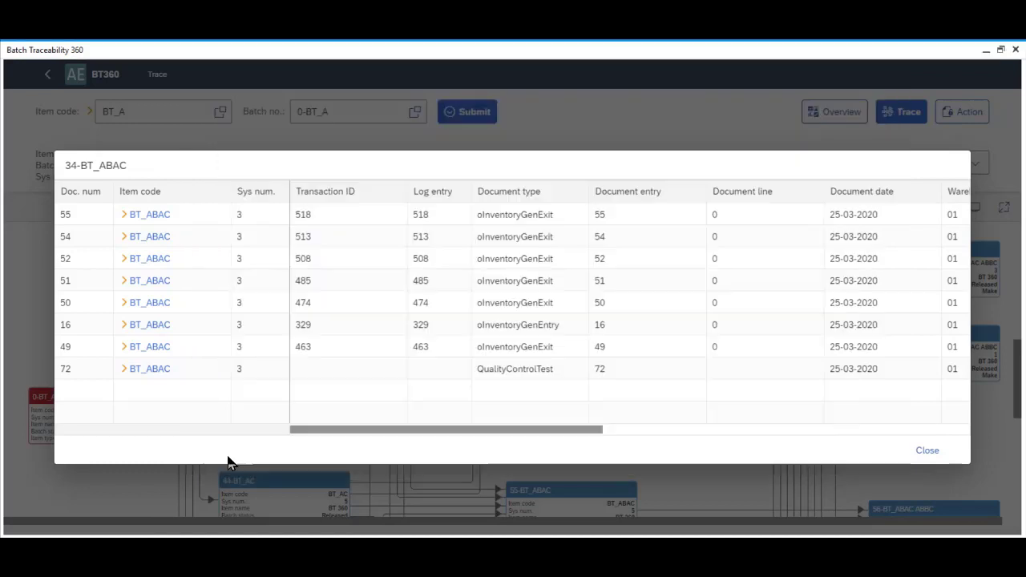
Close the 34-BT_ABAC document list and browse the Search dropdown of nodes and lines
click(927, 451)
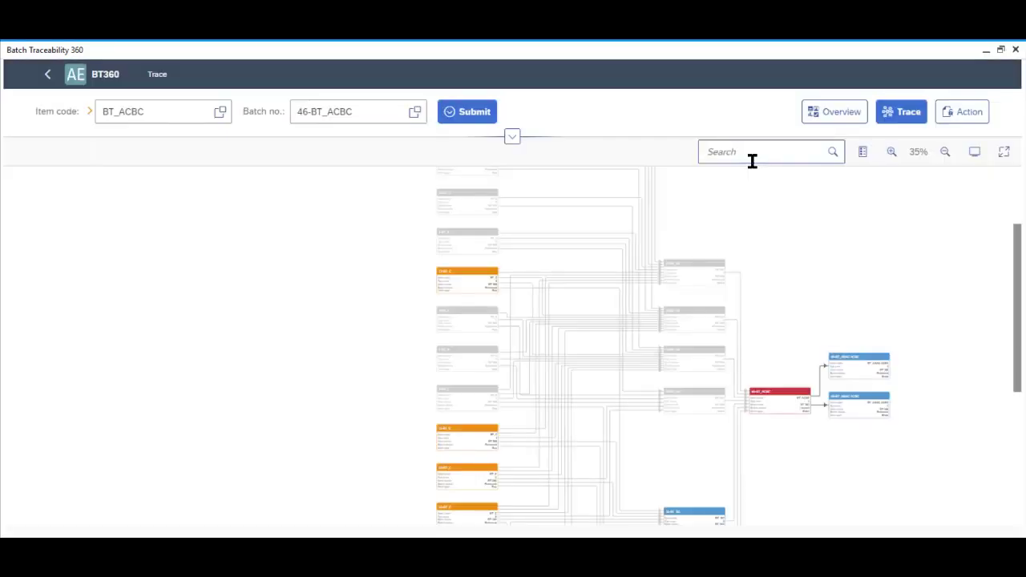
click(751, 160)
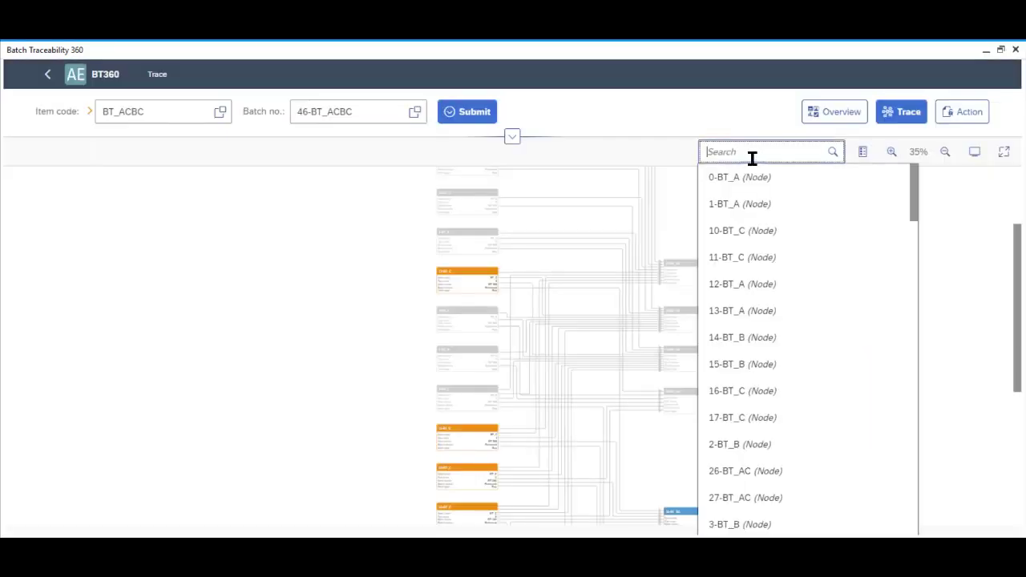
scroll(767, 233, down, 6)
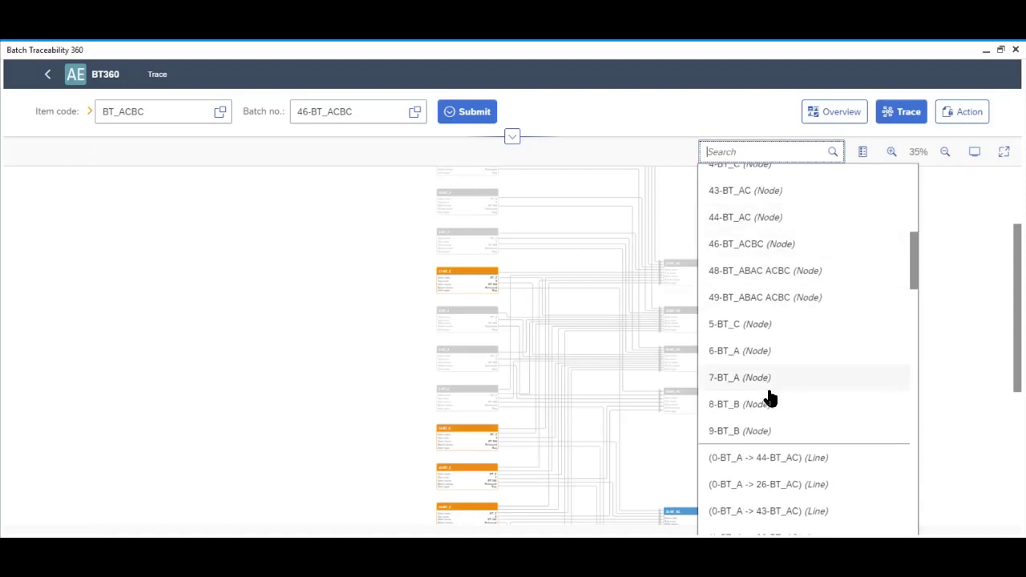
scroll(815, 268, down, 5)
scroll(816, 267, down, 10)
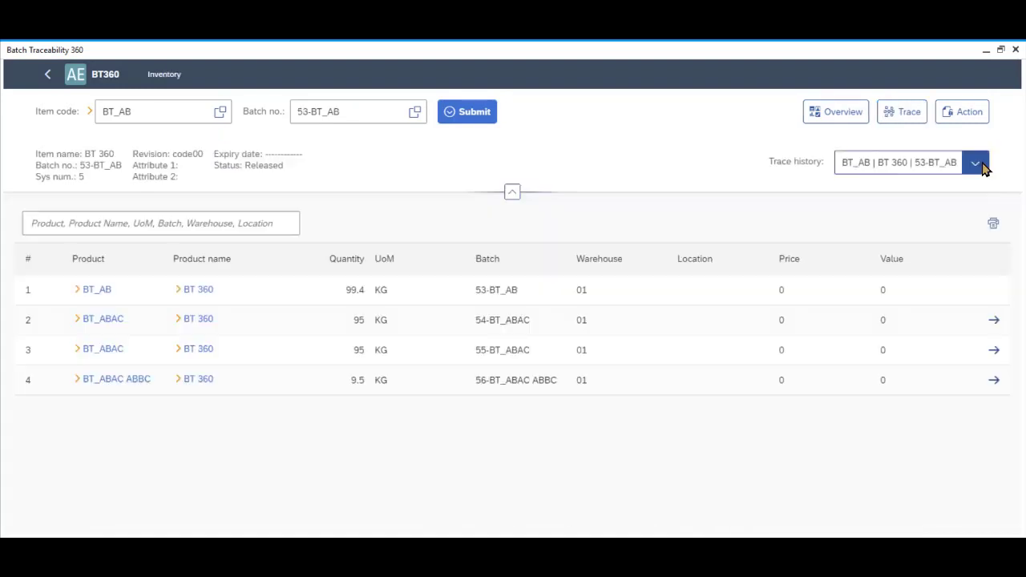
Show inventory for batch 56-BT_ABAC ABBC: 9.5 KG in warehouse 01
click(983, 164)
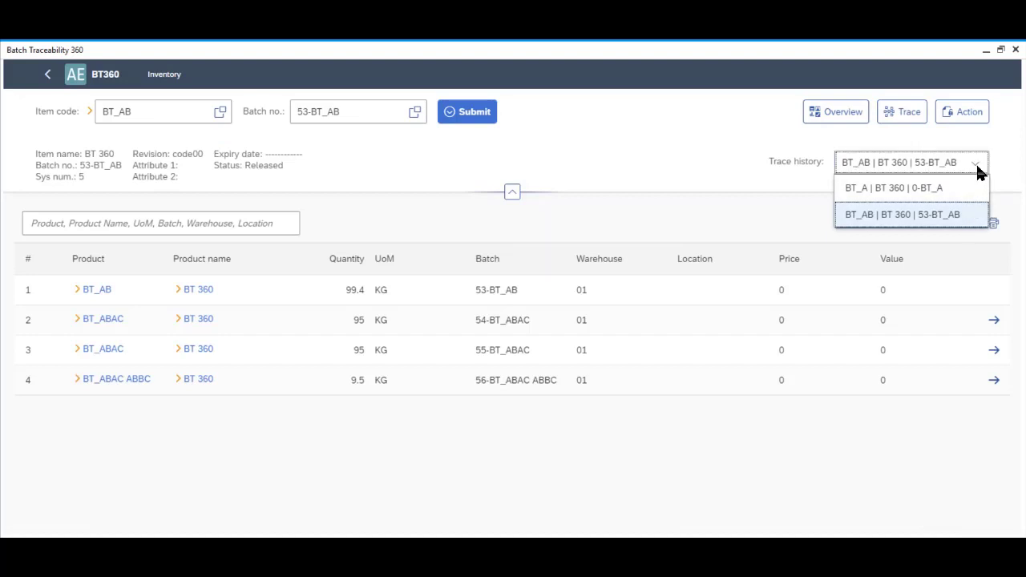
click(977, 168)
click(994, 382)
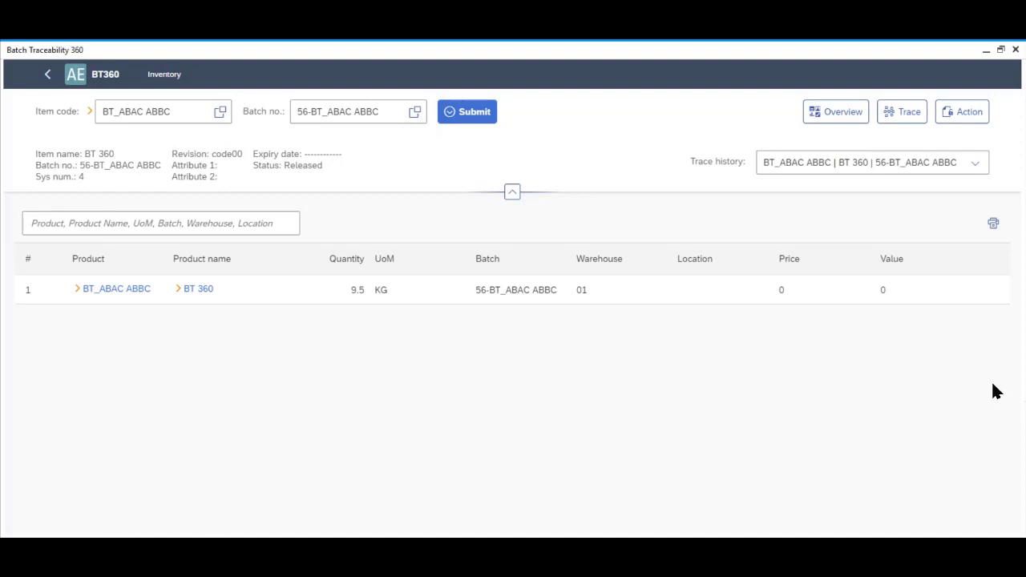
click(974, 167)
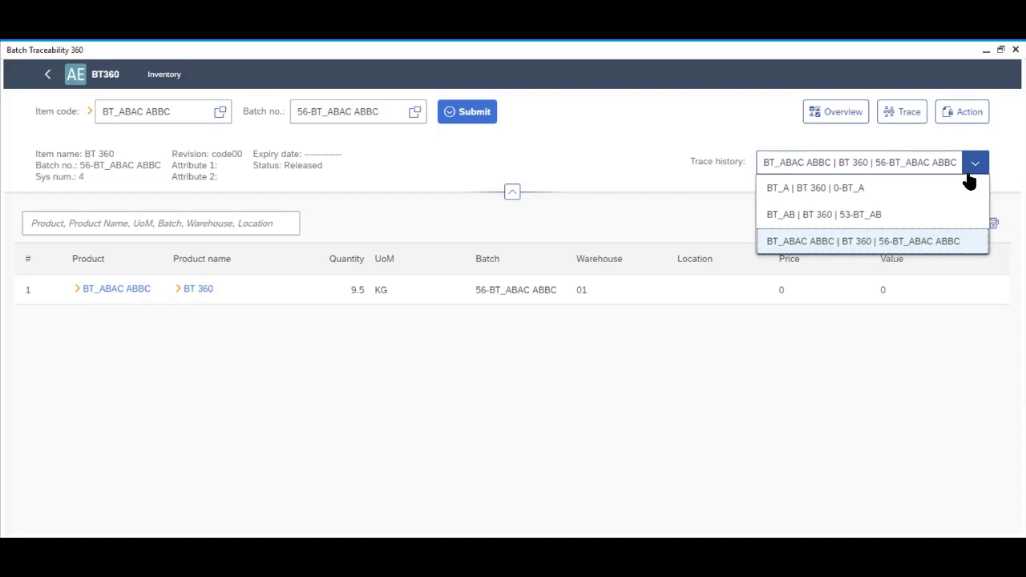
Switch back to batch 0-BT_A and open its Action batch status table with the filter field
click(841, 198)
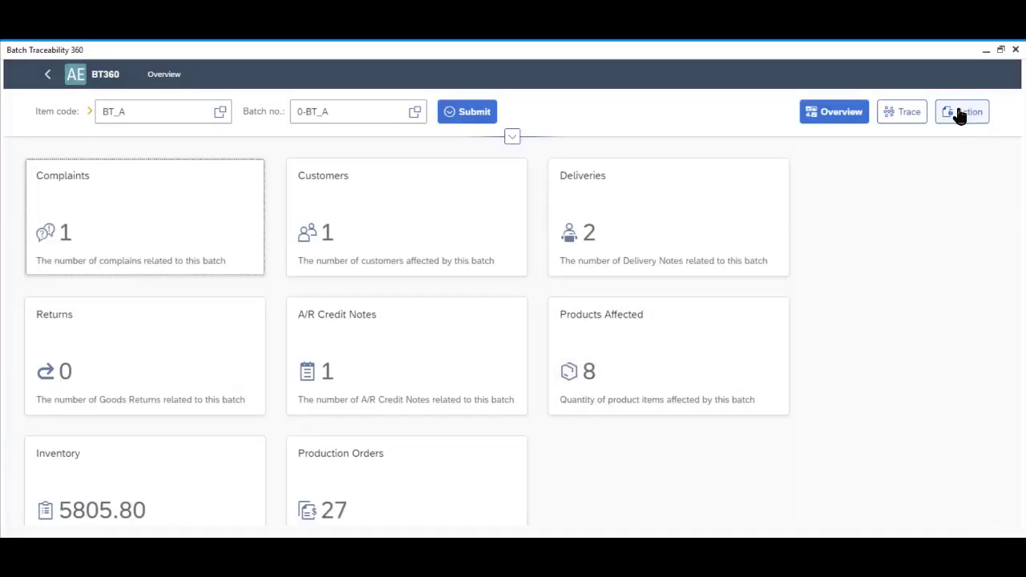
click(960, 113)
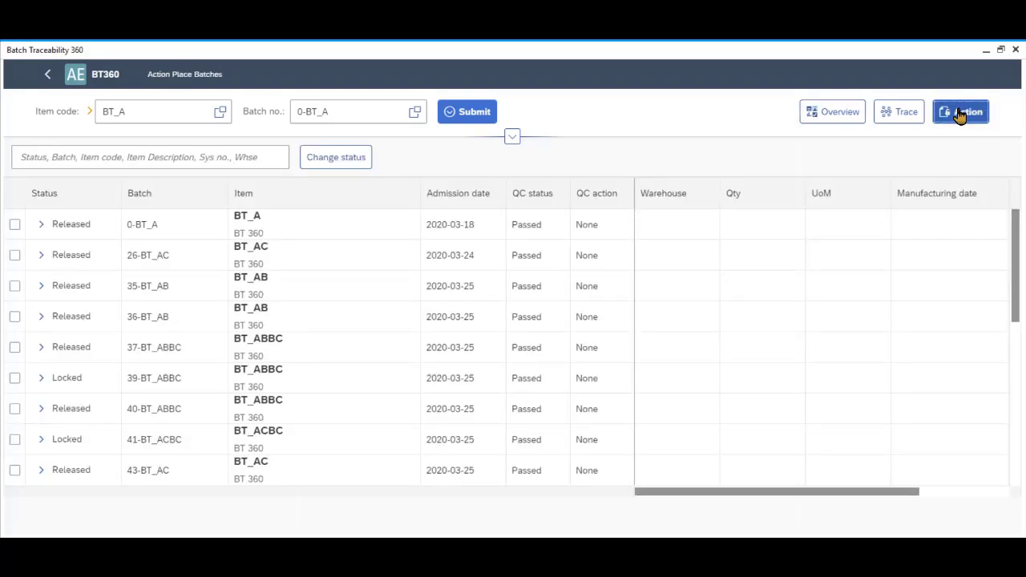
click(181, 160)
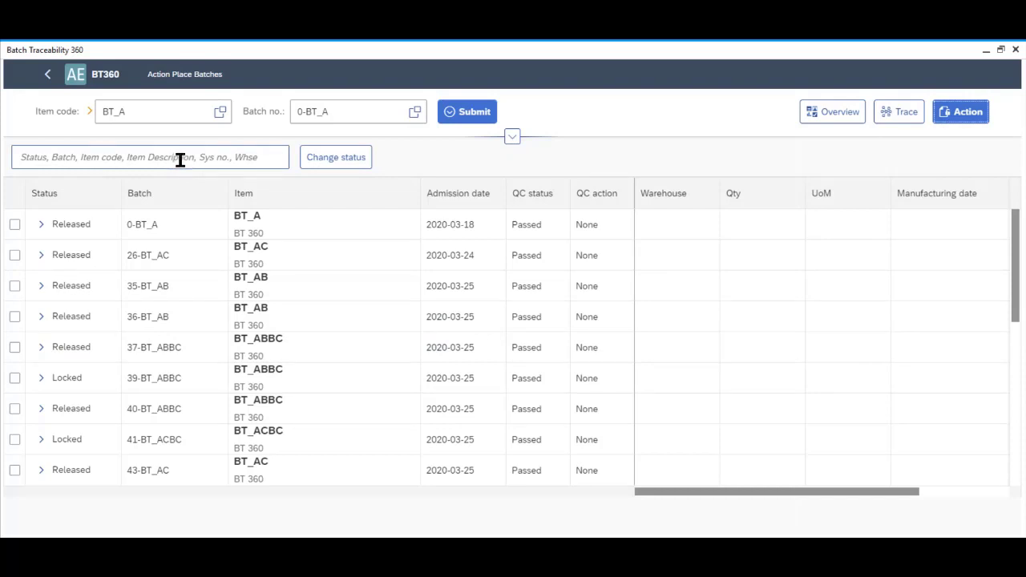
Change the status of batches 0-BT_A and 26-BT_AC to Locked and confirm the success message
click(15, 226)
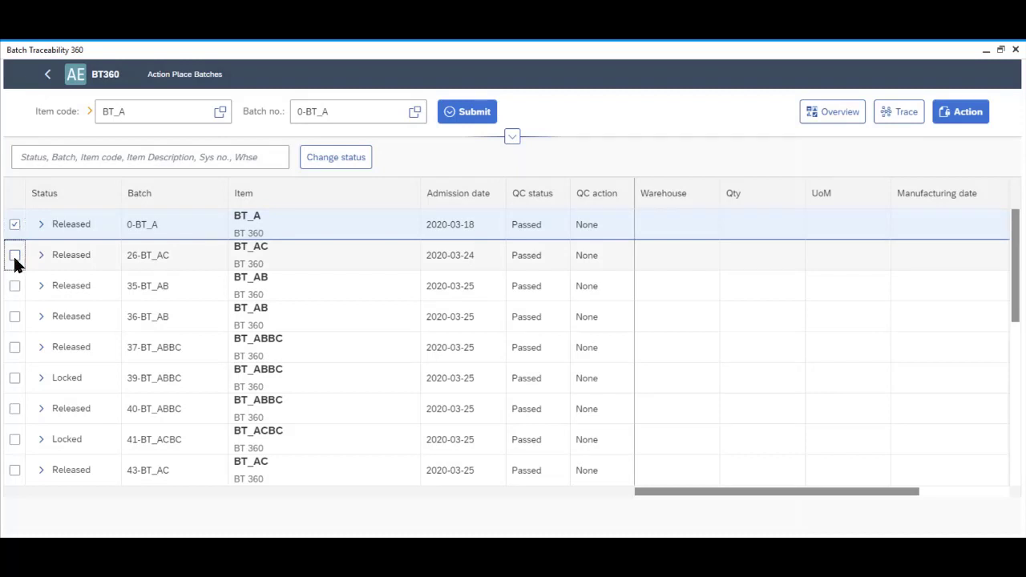
click(15, 257)
click(359, 158)
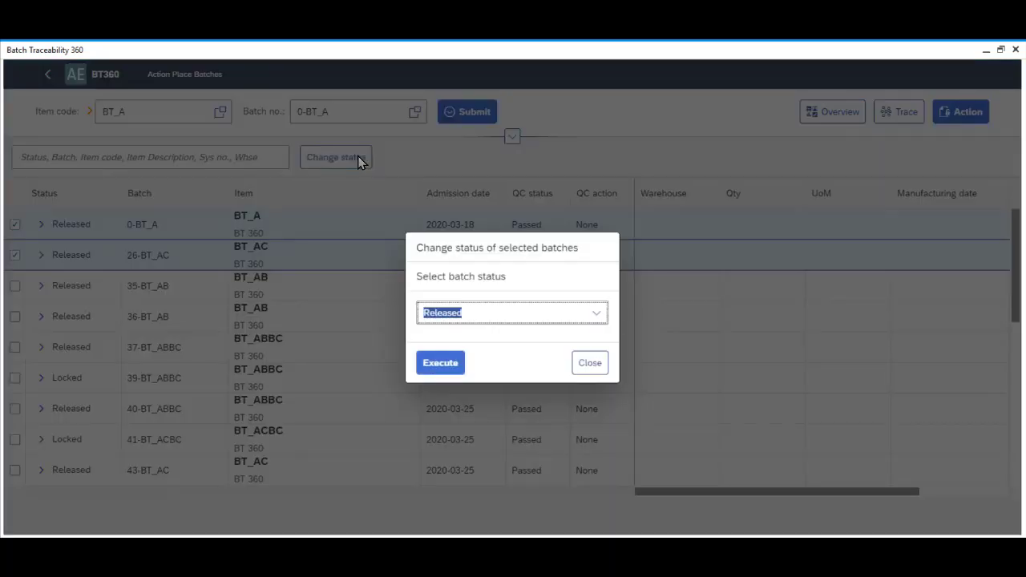
click(601, 319)
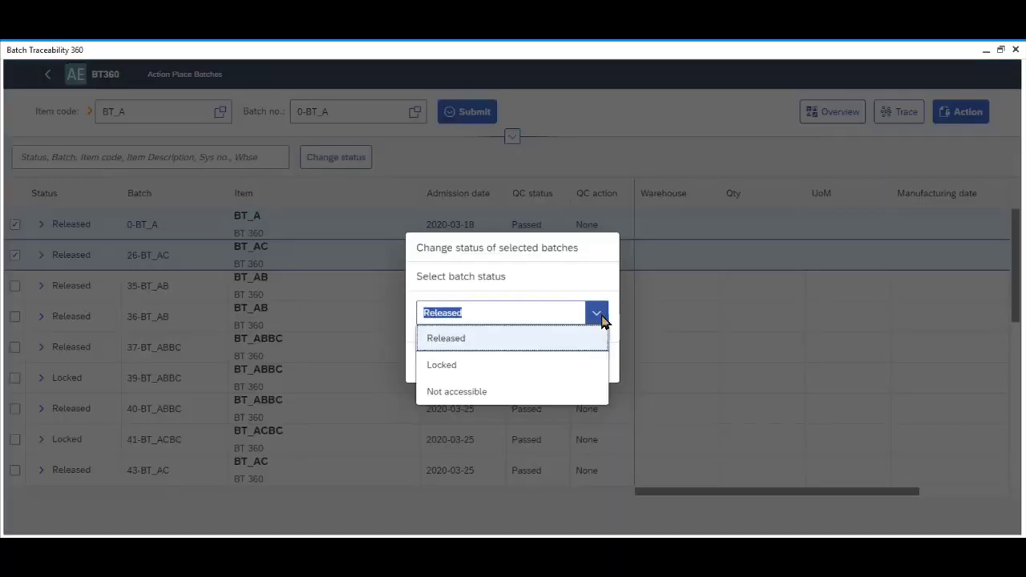
click(564, 365)
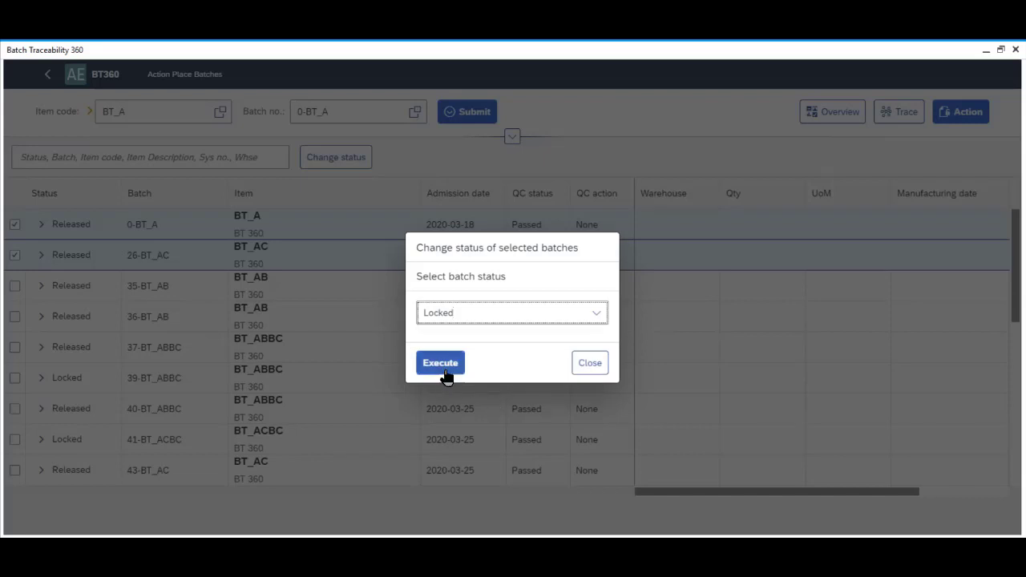
click(440, 371)
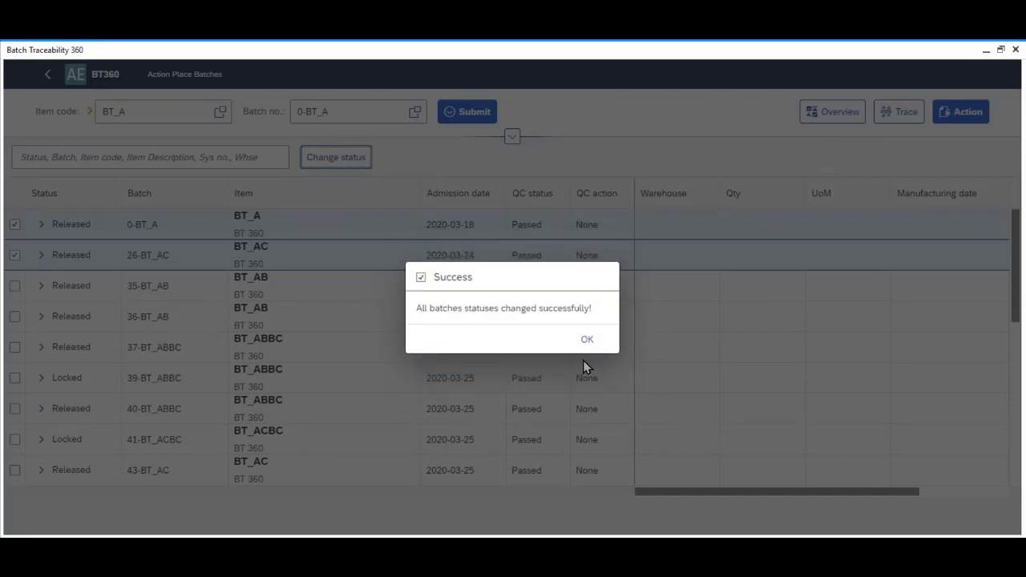
click(582, 344)
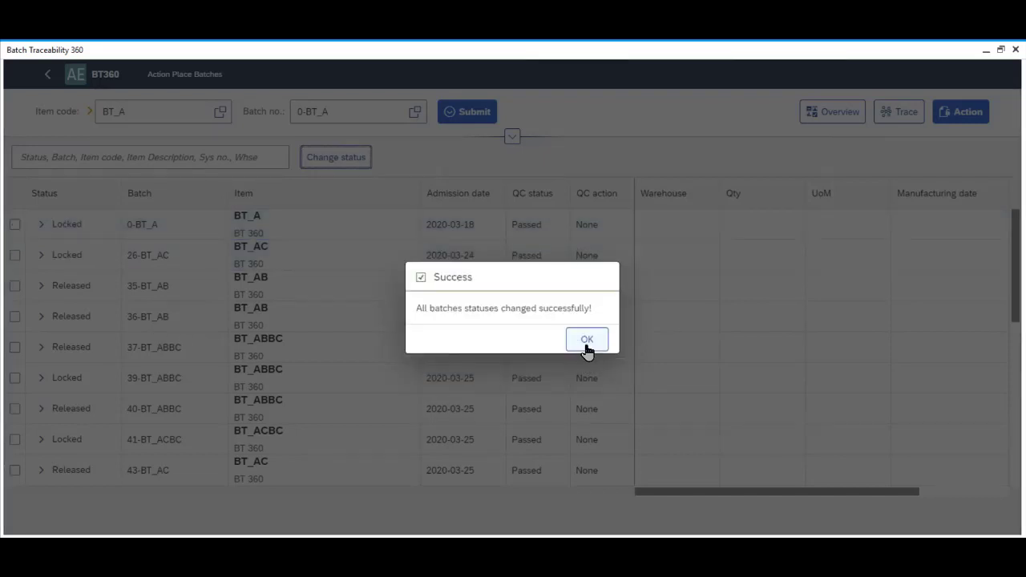
click(587, 341)
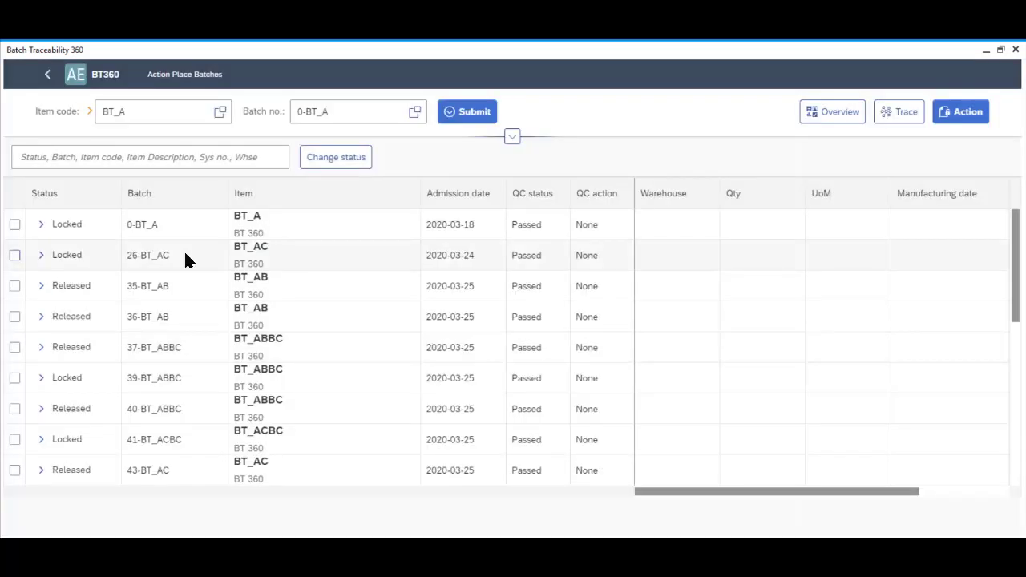